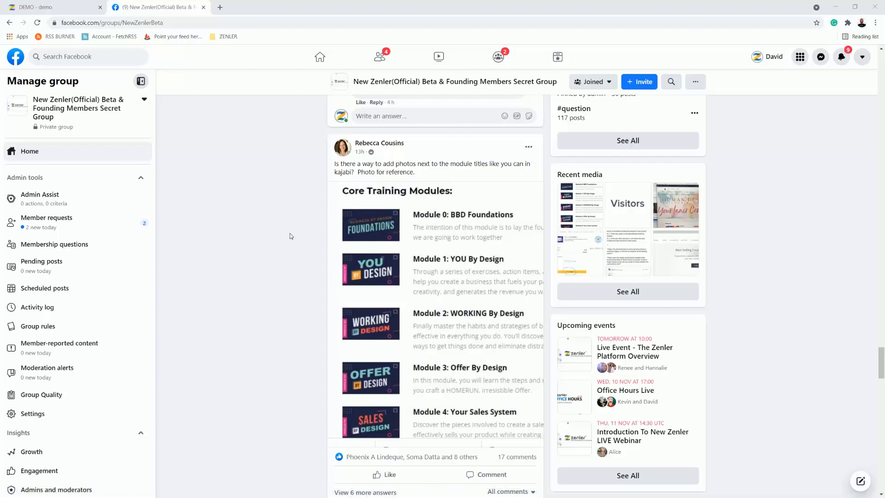
Switch to the Zenler course admin and preview the DEMO course's access page as a student
click(53, 7)
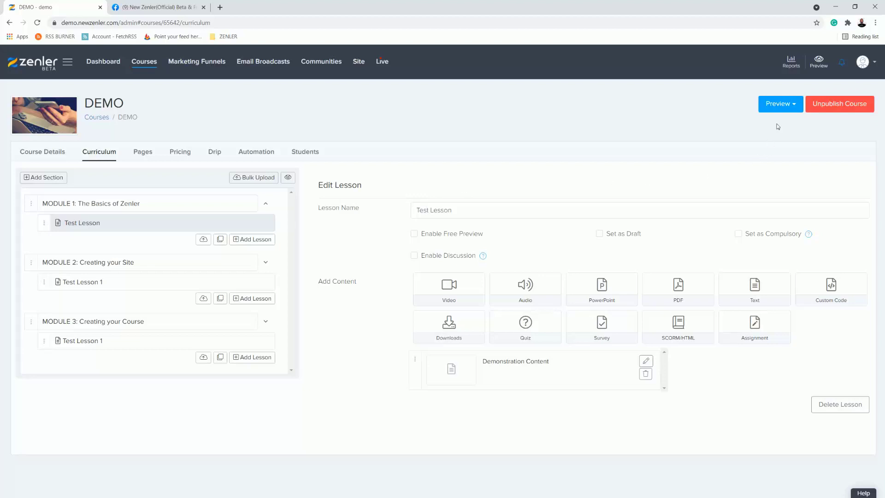
click(795, 107)
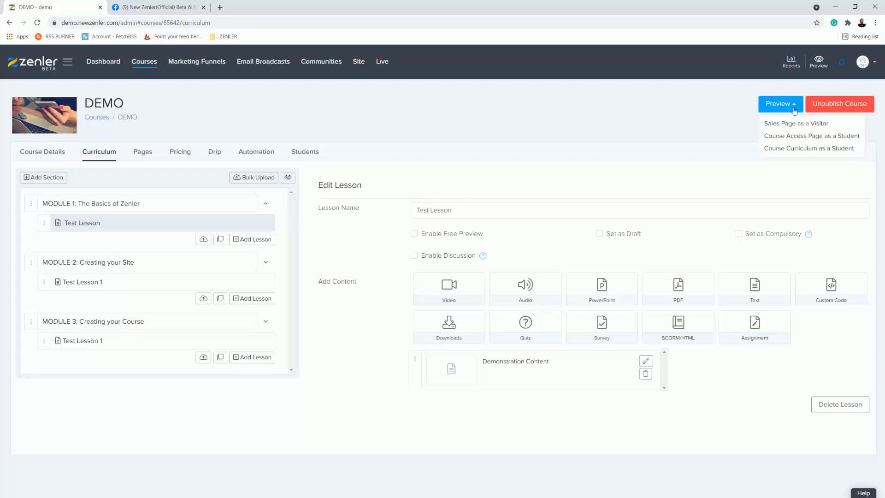
click(775, 137)
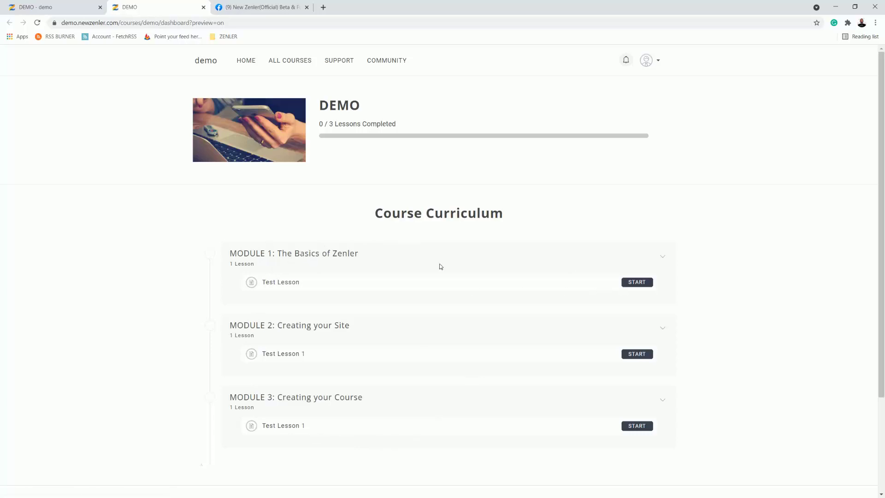
click(276, 6)
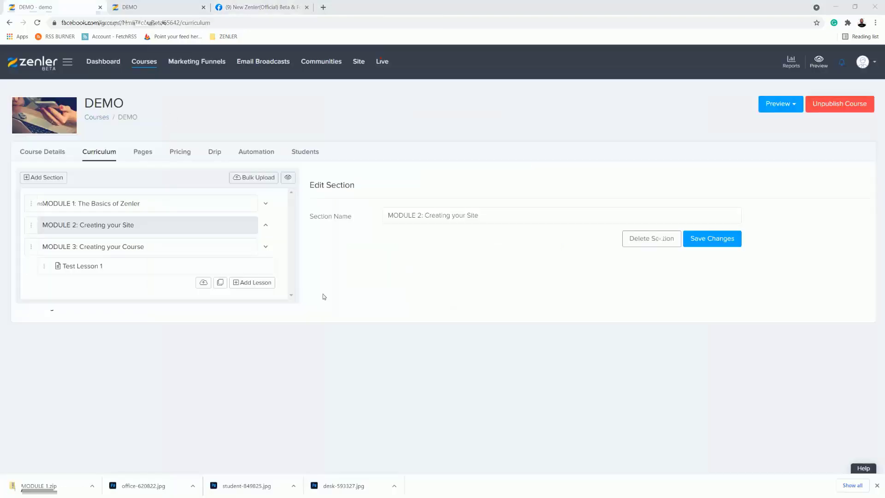
Open the DEMO course's Course Access Page for editing from the course's page funnel
click(143, 152)
scroll(511, 266, down, 3)
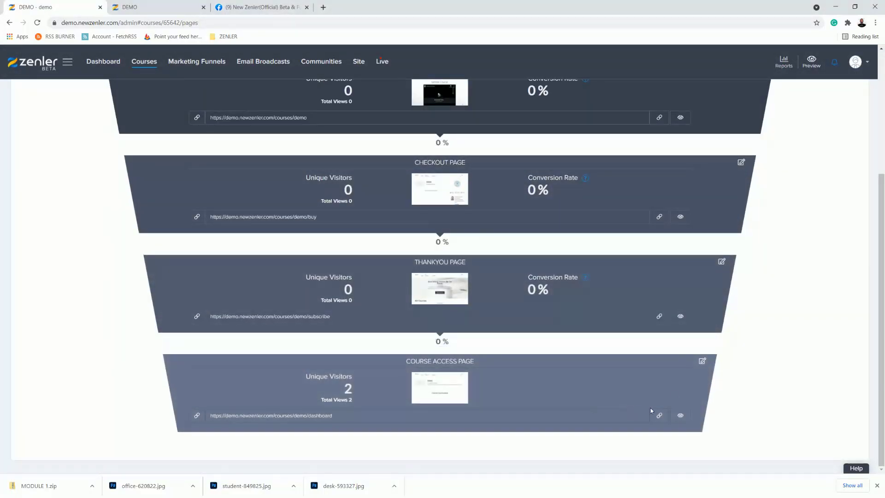
click(703, 360)
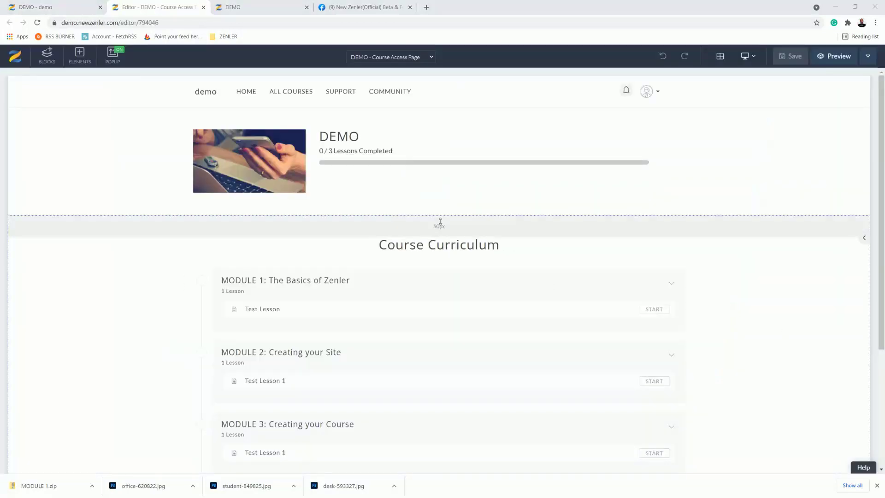
Insert an empty block between the course progress header and the Course Curriculum section
click(47, 55)
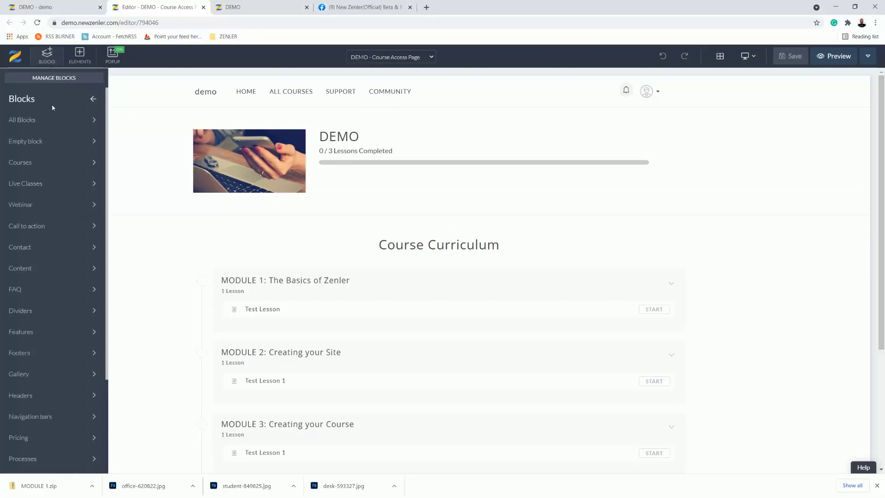
click(37, 142)
drag(54, 177, 416, 265)
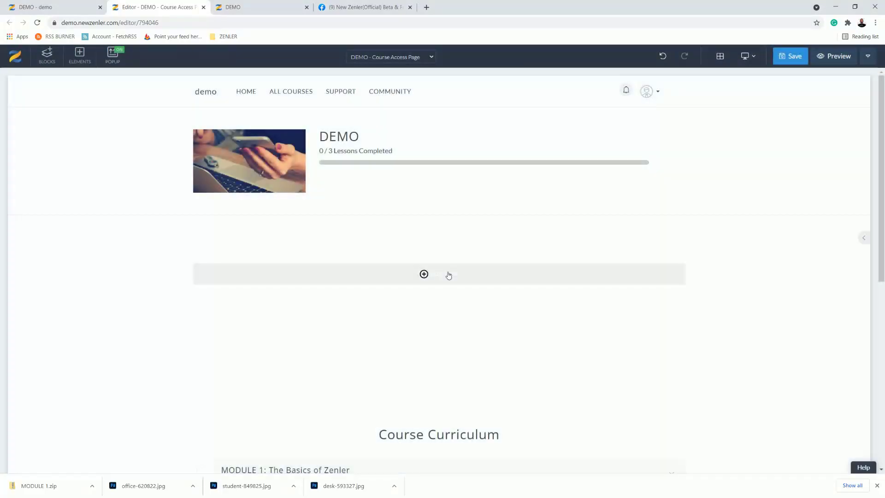
Add a 50%/50% two-column row to the empty block and narrow its first column to about one third of the width
click(446, 277)
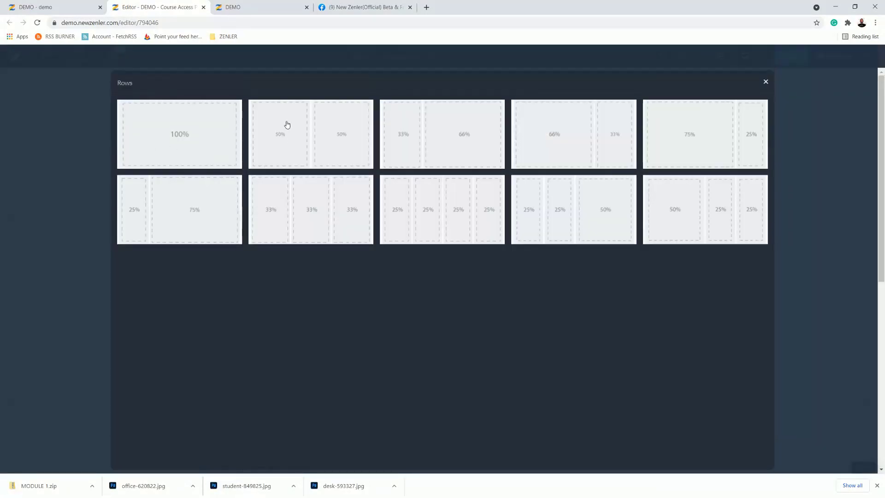
click(303, 136)
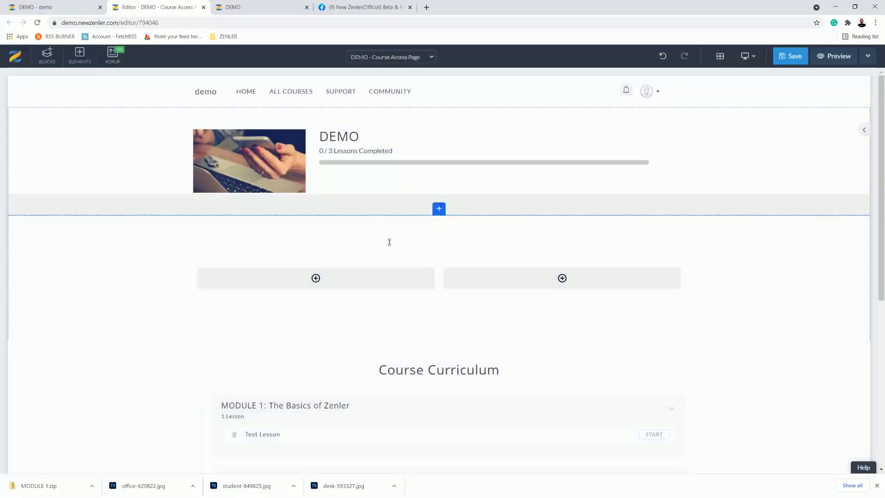
click(439, 280)
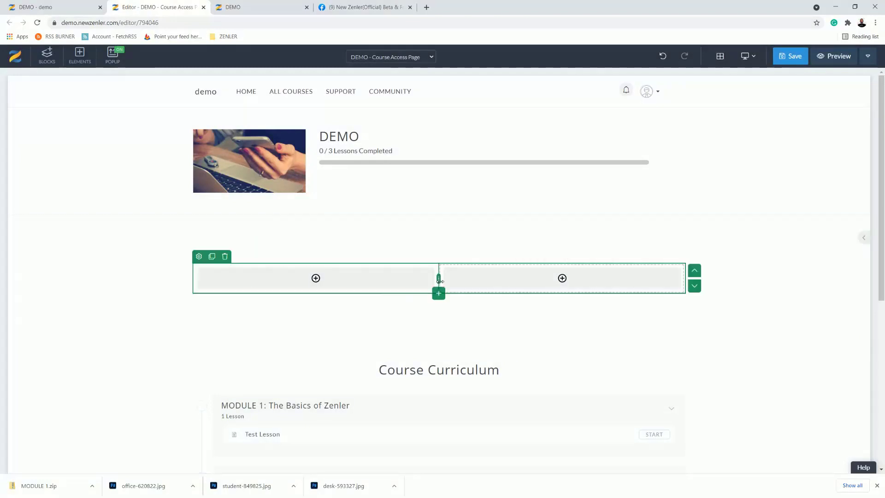
drag(354, 288, 312, 300)
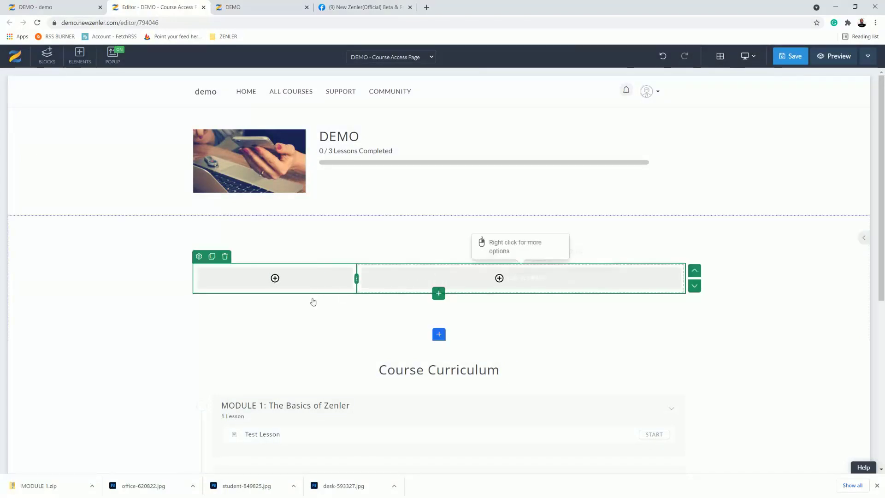
Upload the image 1.jpg from Downloads without cropping and place it in the row's narrow column
click(273, 282)
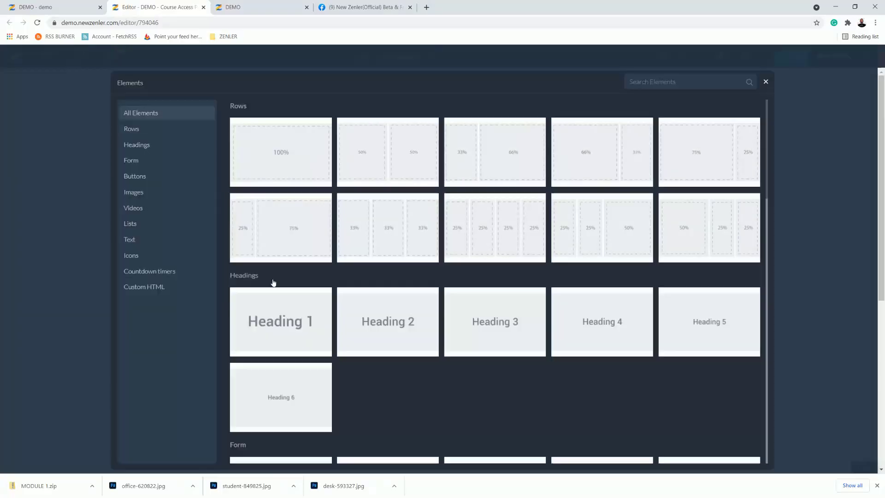
click(138, 192)
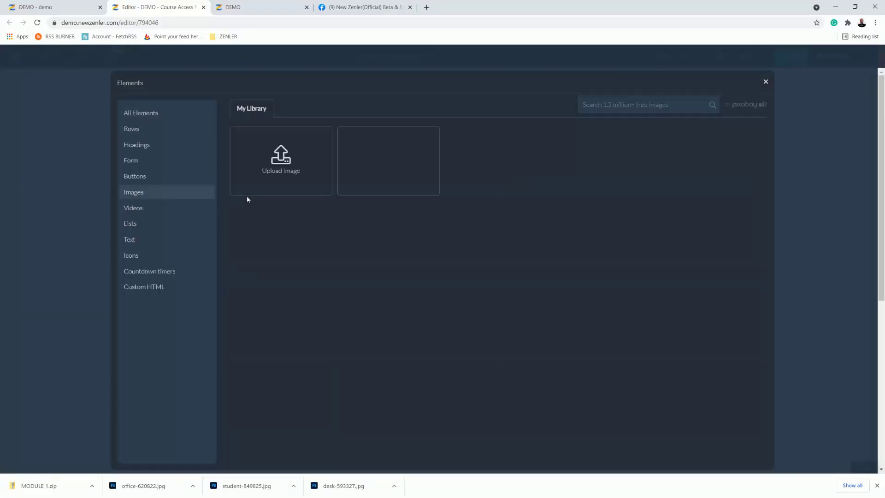
click(300, 184)
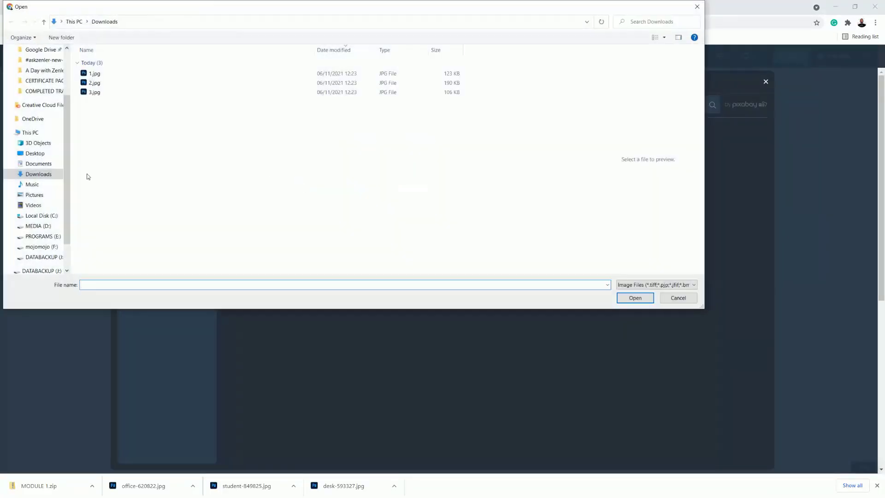
click(92, 75)
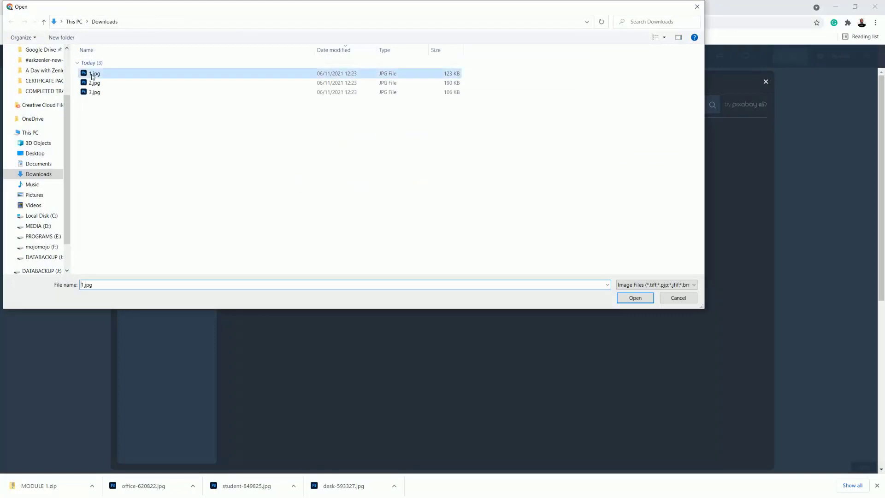
click(628, 297)
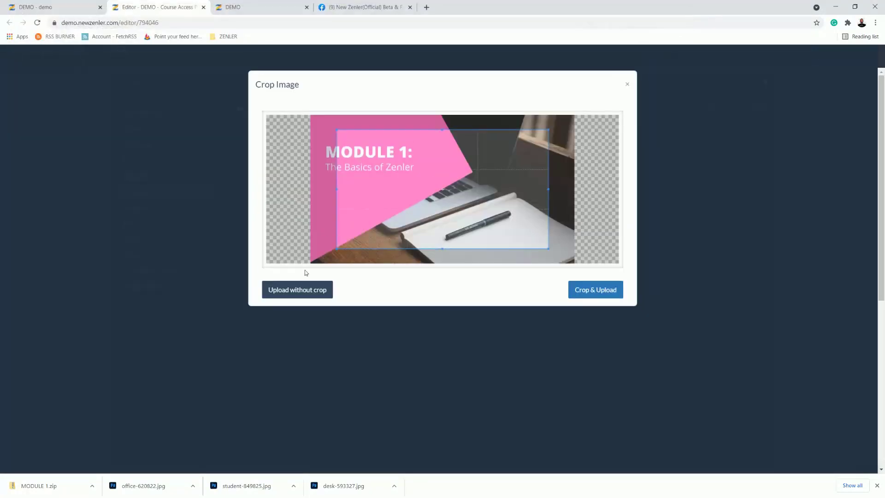
click(292, 301)
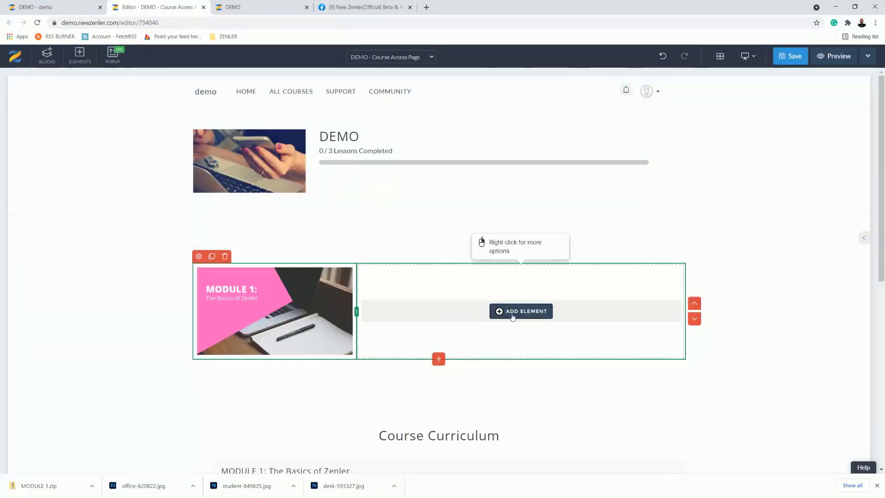
Add a Heading 2 element in the wide column and set its text to "Module 1: The Basics of Zenler"
click(510, 311)
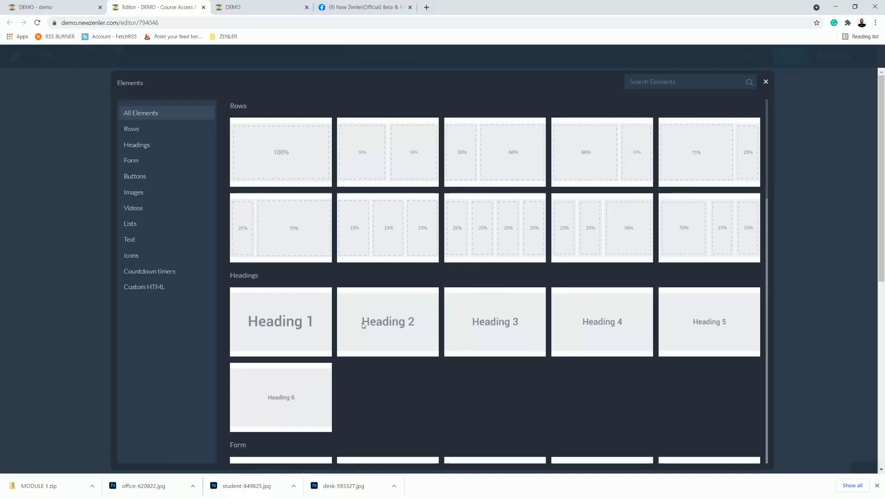
click(400, 323)
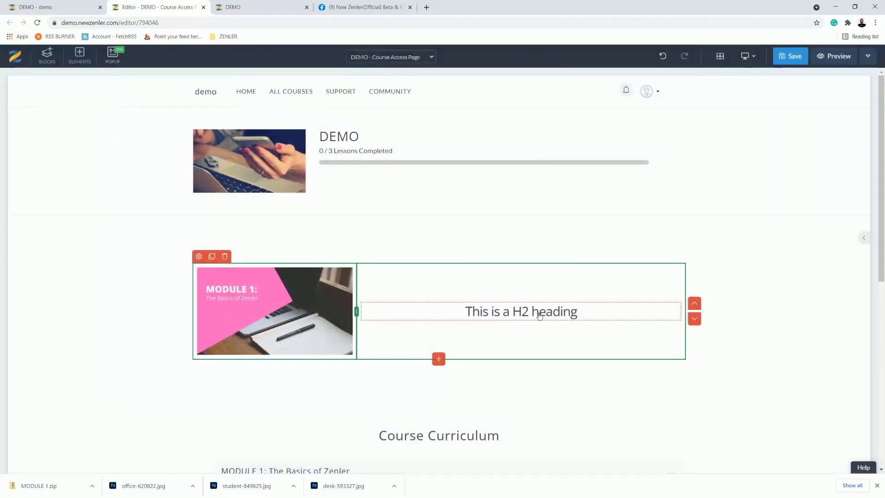
click(539, 316)
drag(587, 313, 441, 314)
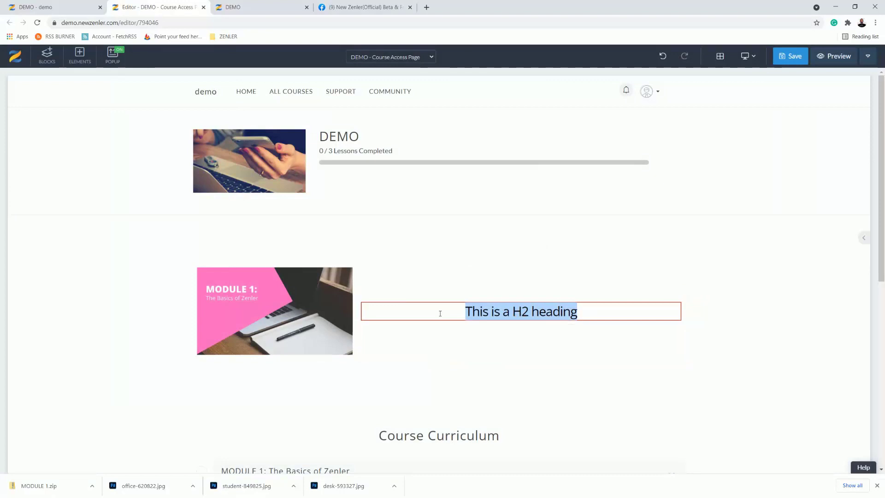
text(Module 1)
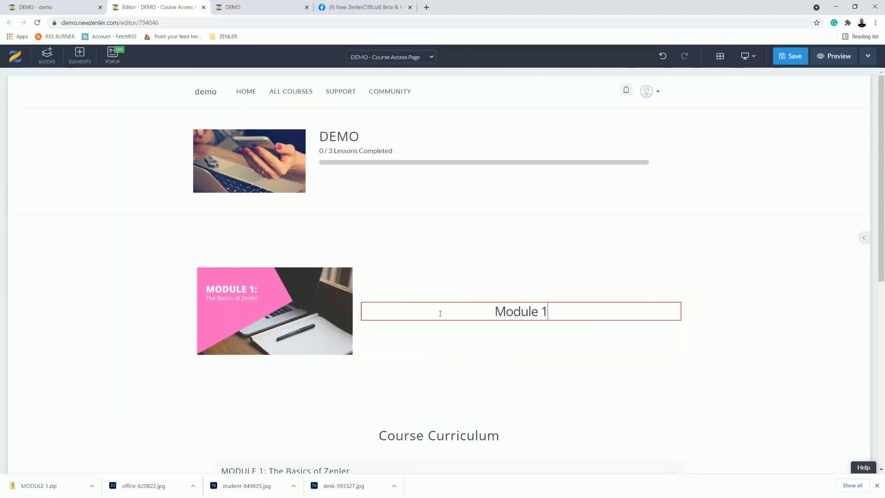
text(: THe BAs)
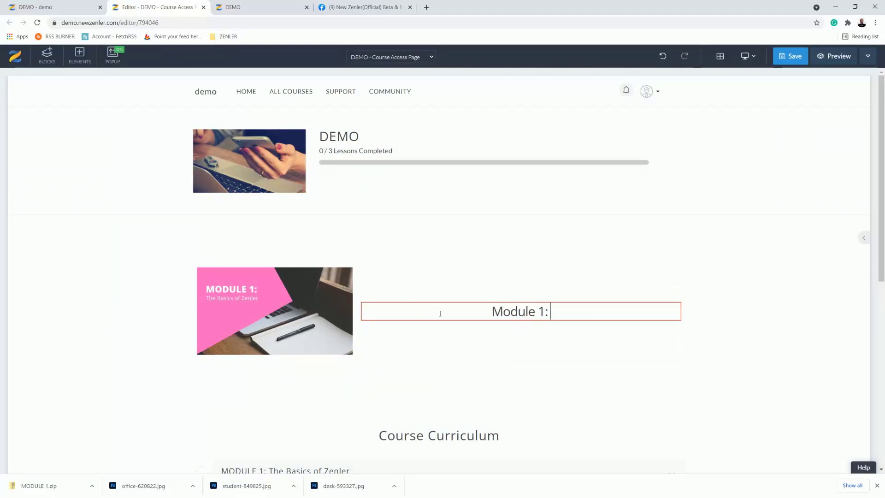
text(ics)
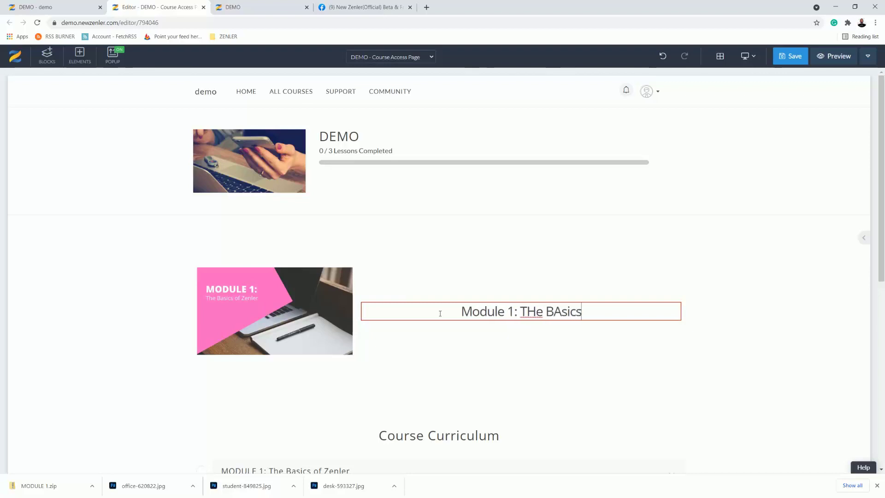
text( of Zenler)
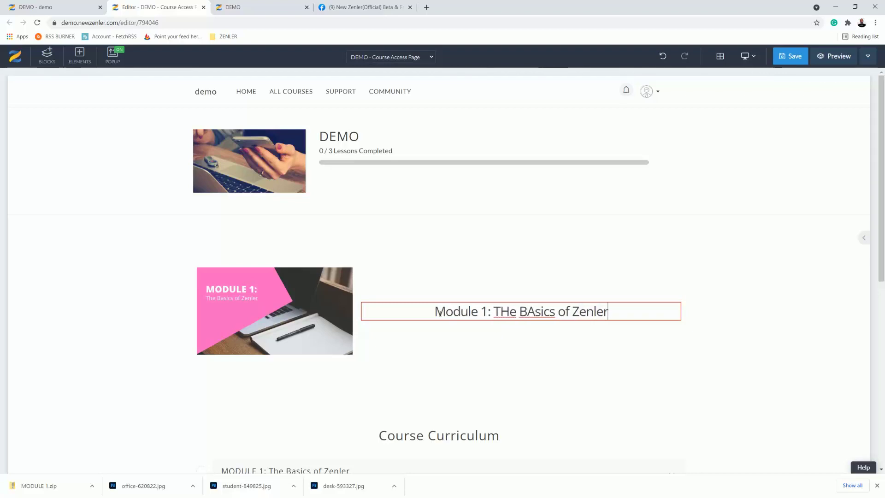
mouse_move(521, 305)
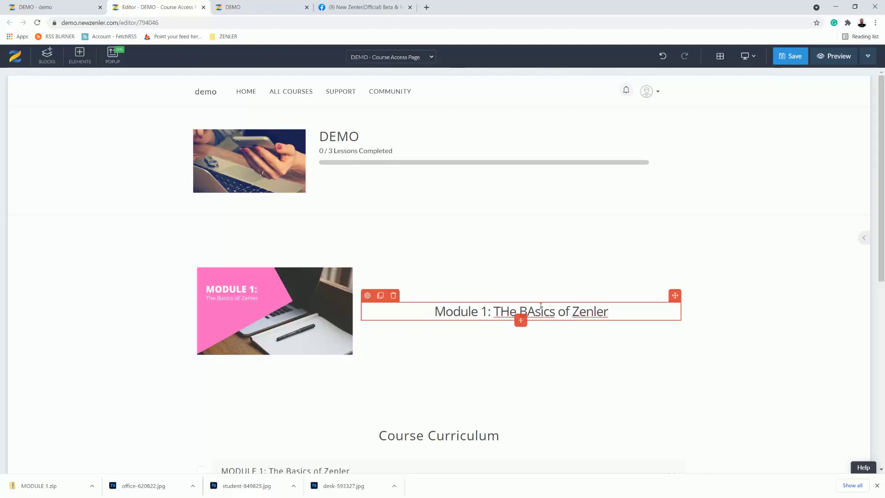
drag(527, 312, 536, 312)
text(a)
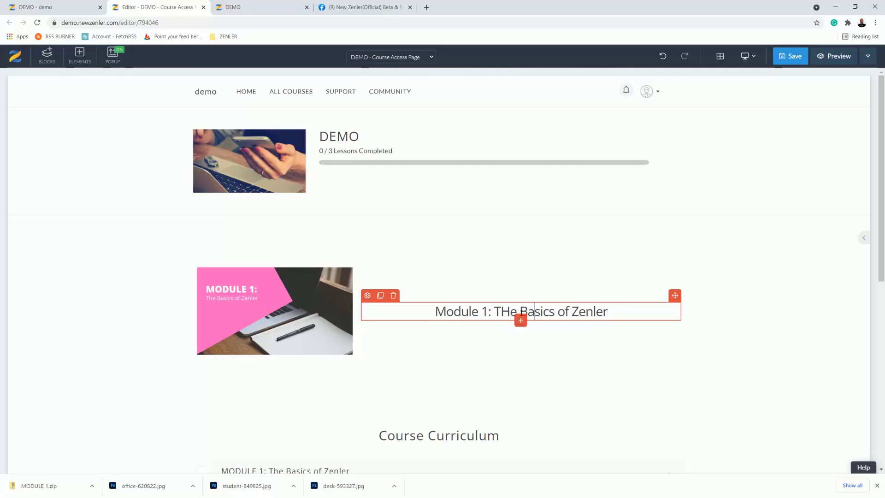
drag(502, 312, 510, 312)
text(h)
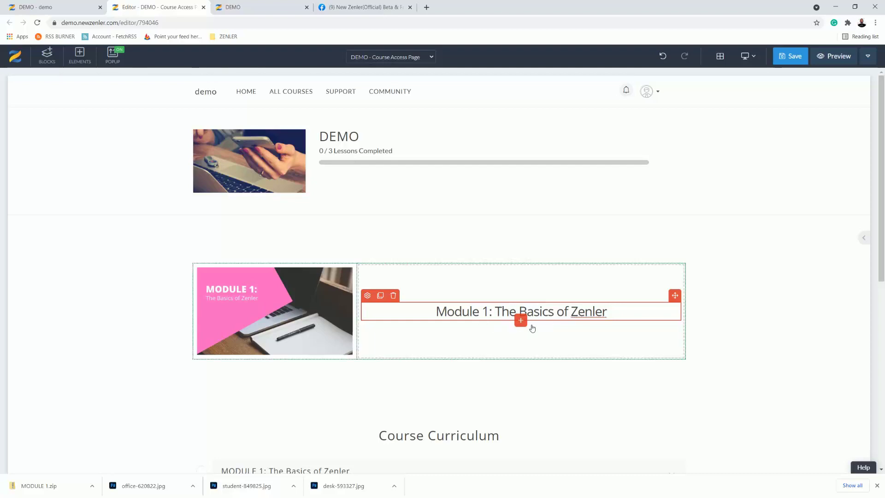
Add a regular paragraph text element below the Module 1 heading
click(521, 320)
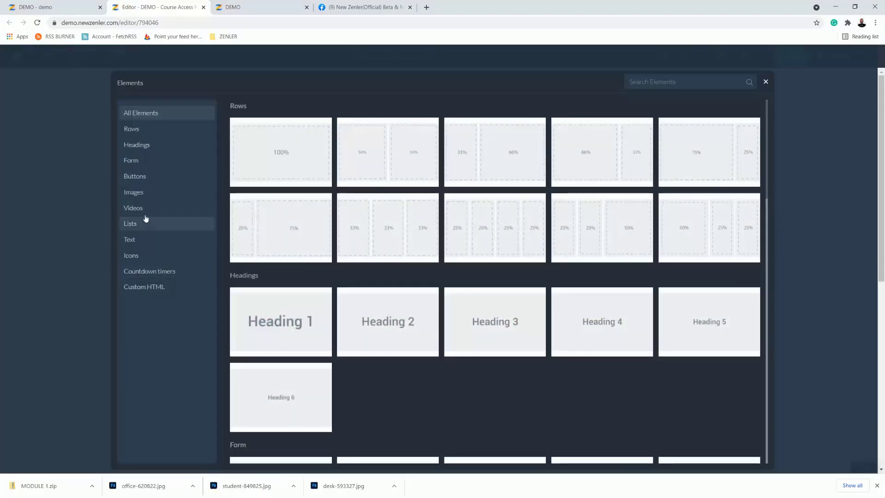
click(138, 240)
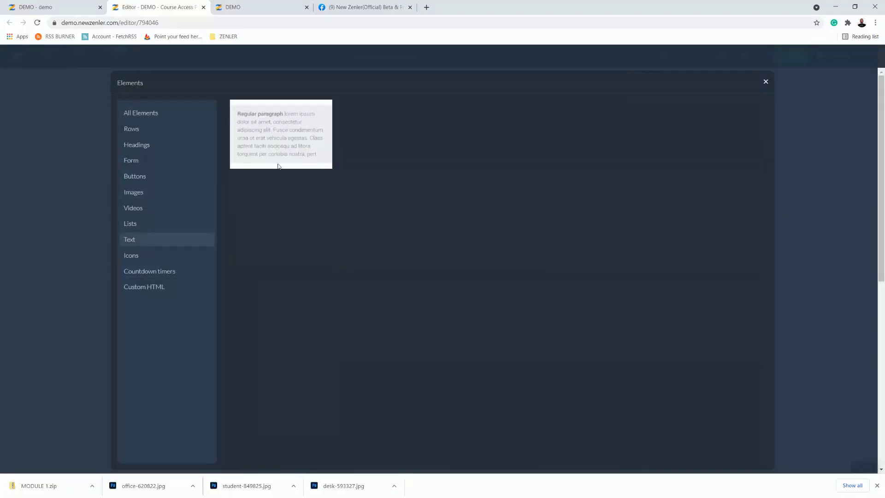
click(278, 137)
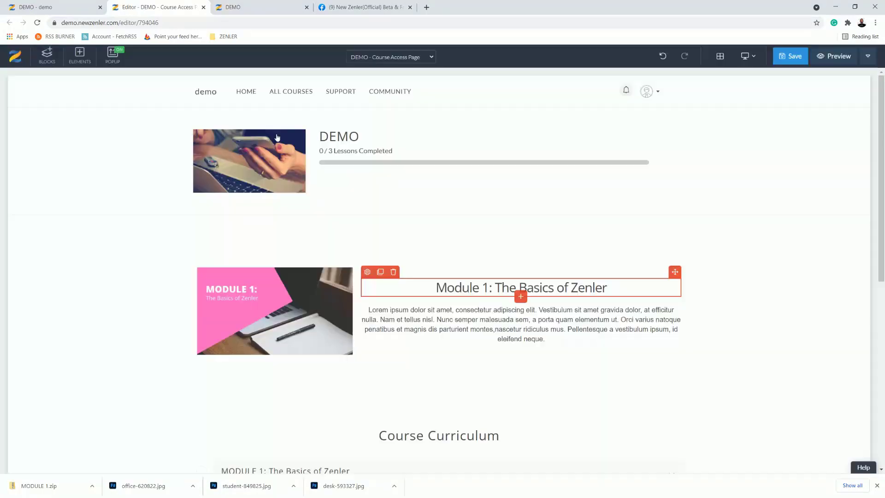
Set the alignment of the paragraph below the Module 1 heading to left
click(428, 327)
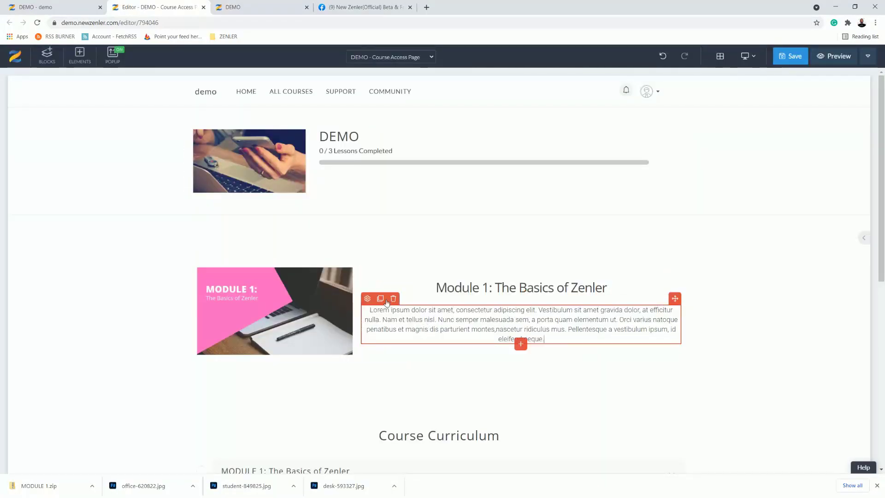
click(368, 299)
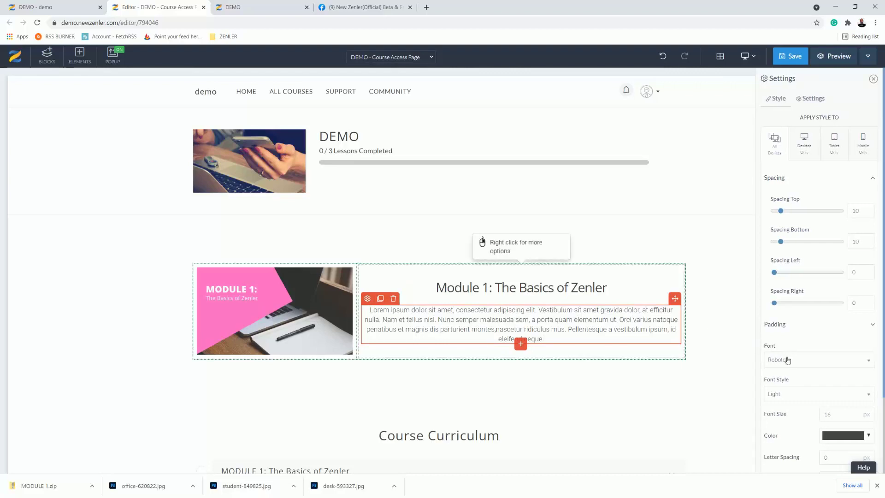
scroll(788, 359, down, 3)
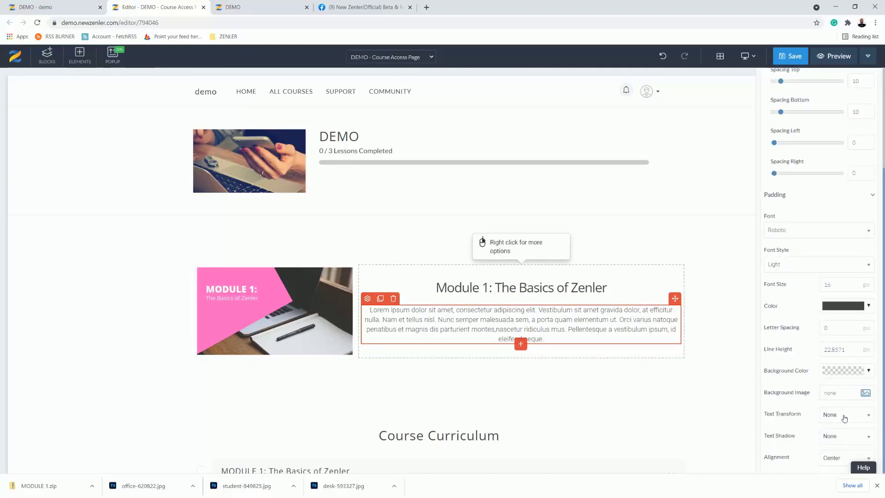
click(836, 458)
click(825, 391)
Align the Module 1 heading to the left and set its font style to Semi-bold
click(488, 288)
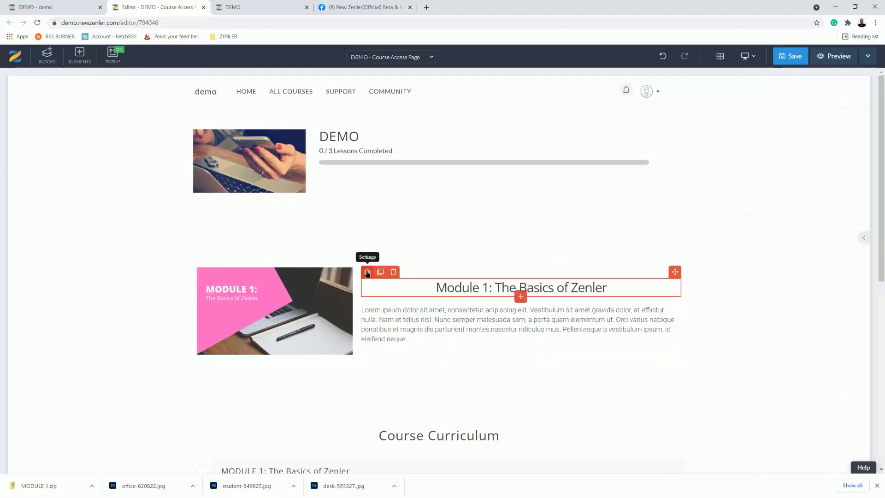
click(367, 272)
scroll(795, 441, down, 2)
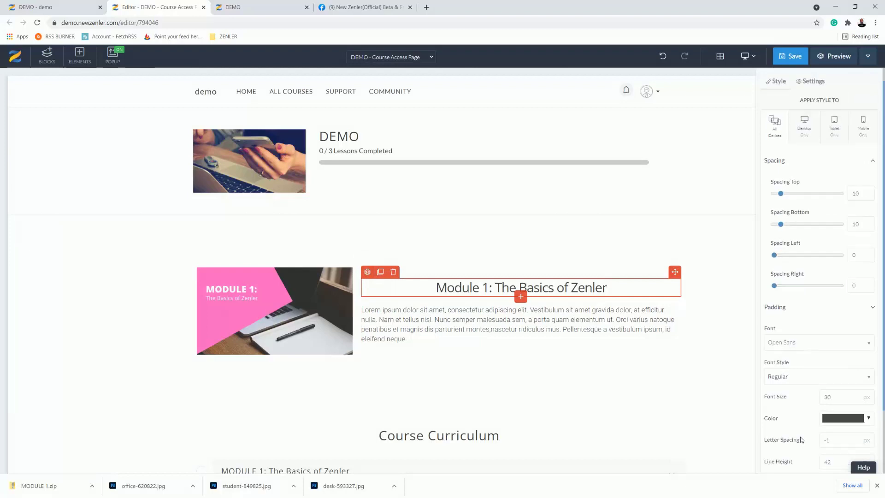
scroll(795, 443, down, 1)
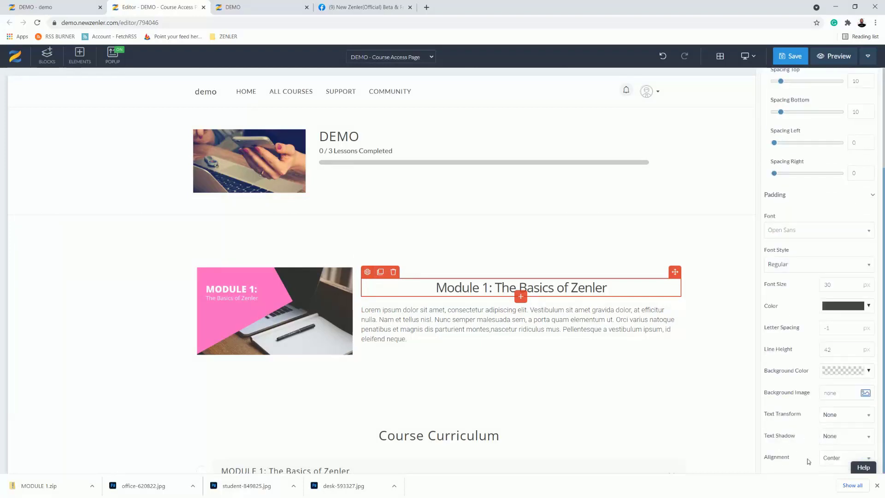
click(834, 464)
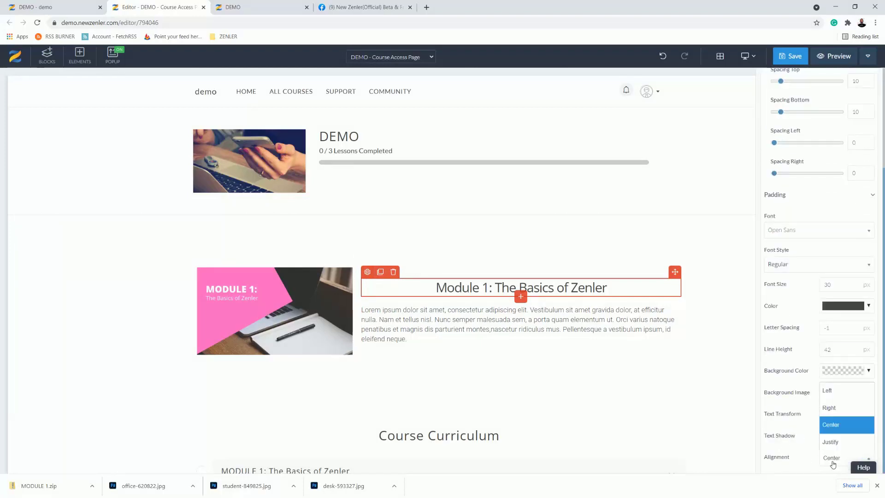
click(832, 392)
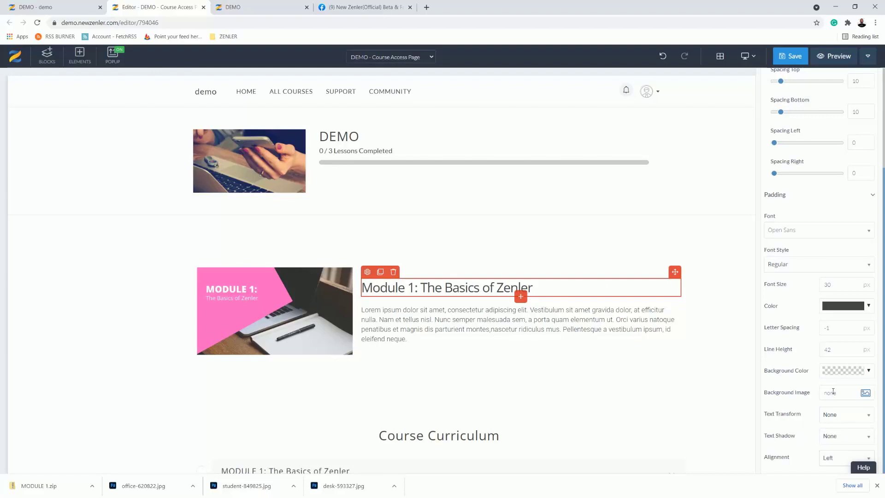
click(830, 265)
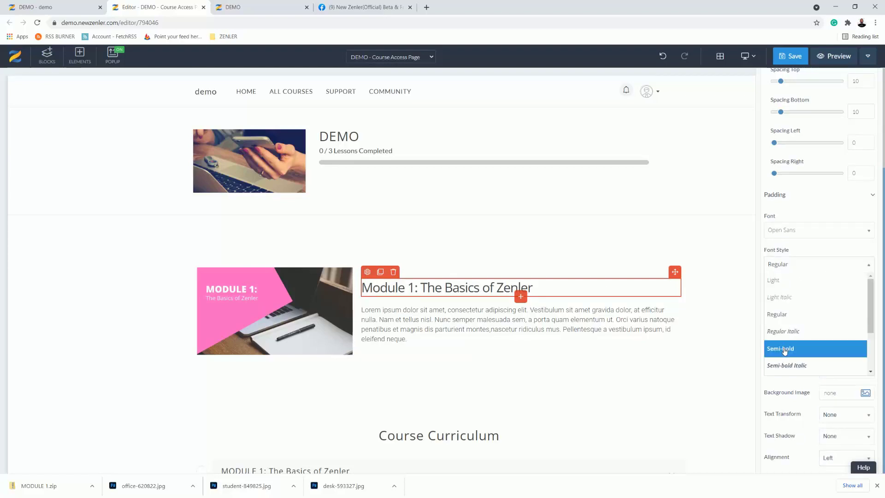
click(767, 348)
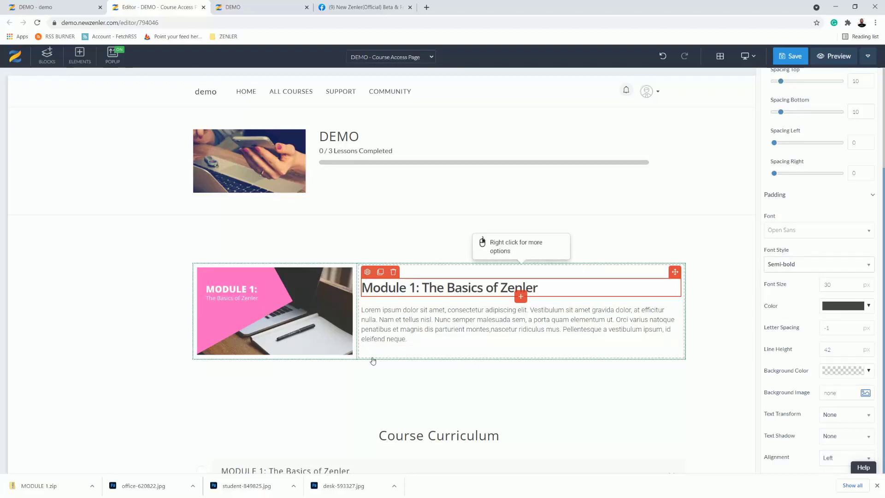
Clone the Module 1 row and replace the copy's image with 2.jpg uploaded from Downloads
click(364, 362)
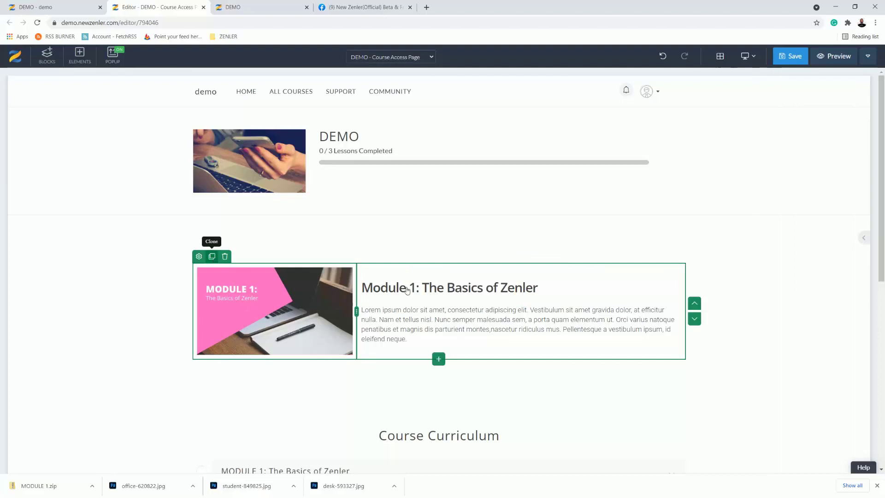
click(214, 375)
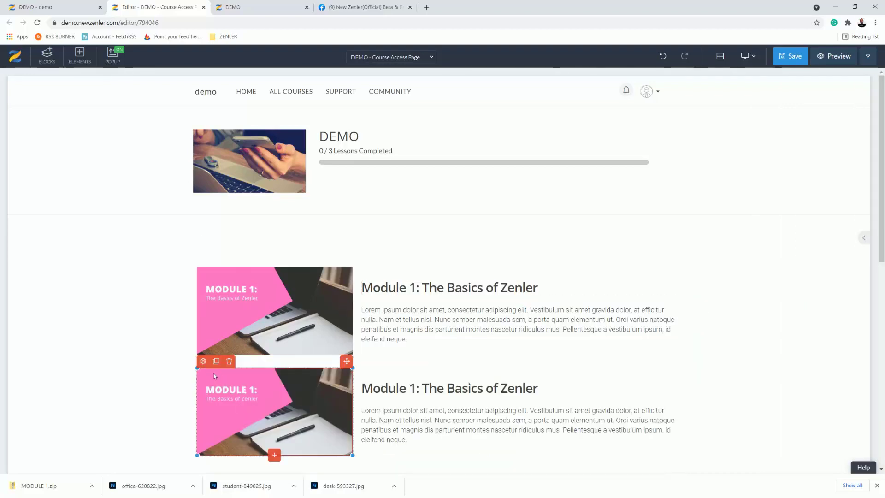
click(203, 361)
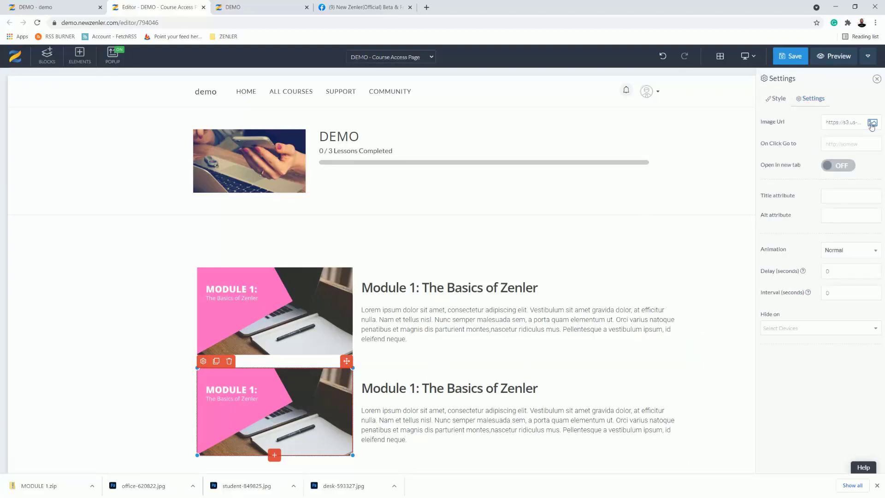
click(872, 124)
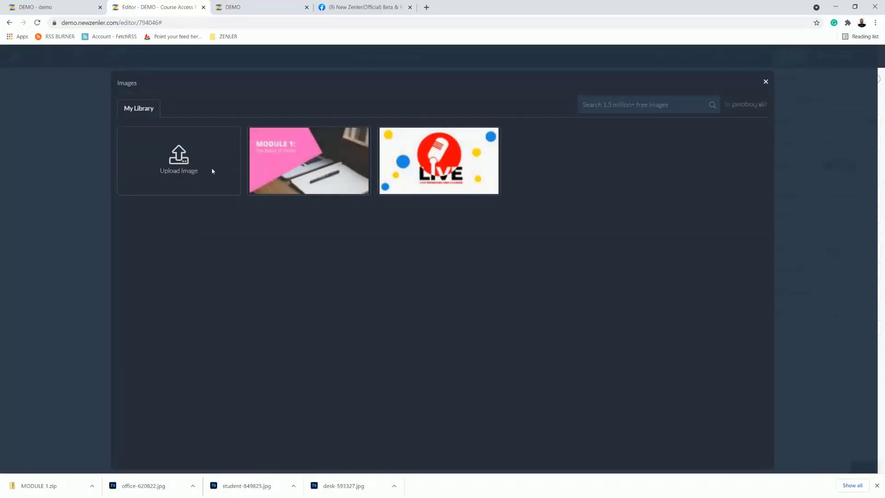
click(213, 171)
click(95, 83)
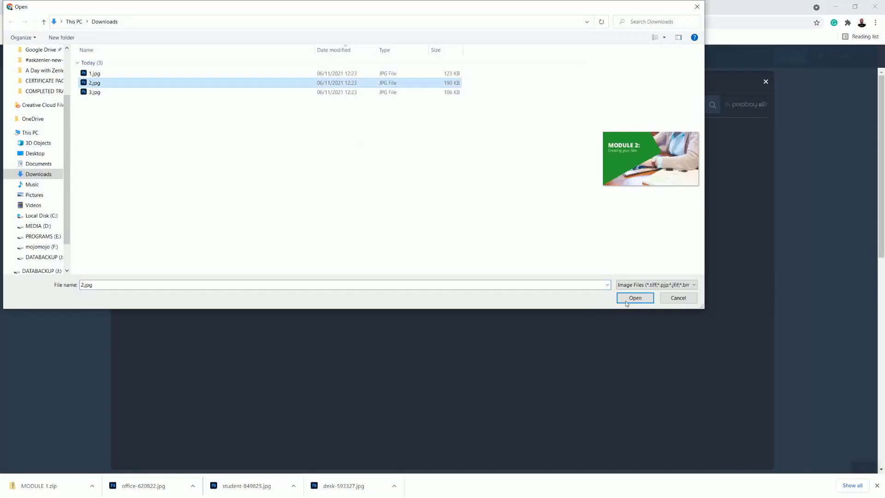
click(626, 302)
click(300, 291)
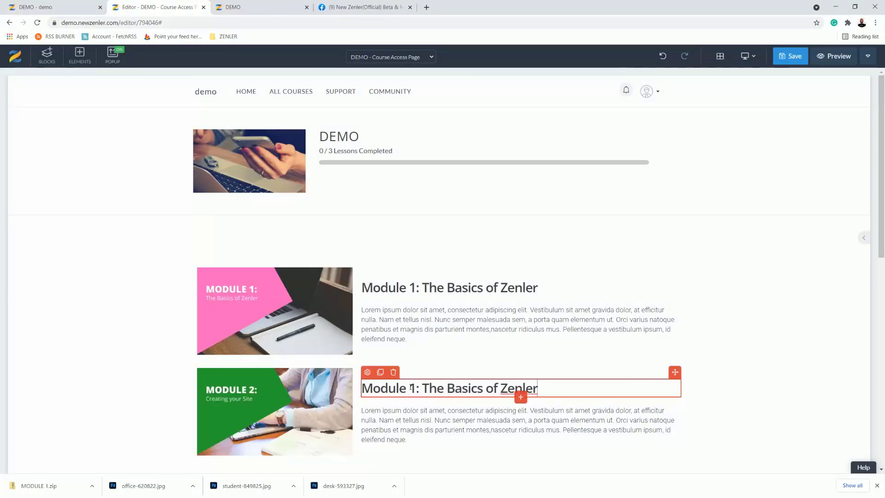
Change the heading in the second row to "Module 2: Creating your Site"
double_click(413, 388)
text(2)
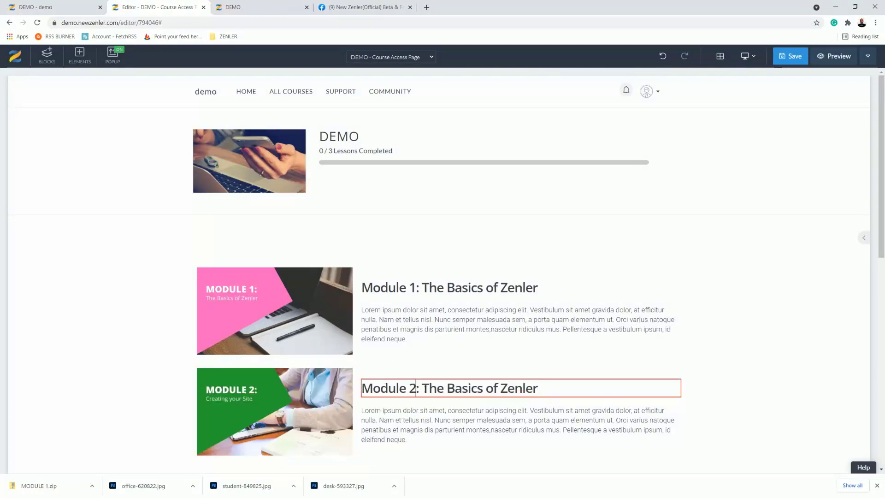
click(451, 389)
drag(550, 389, 423, 390)
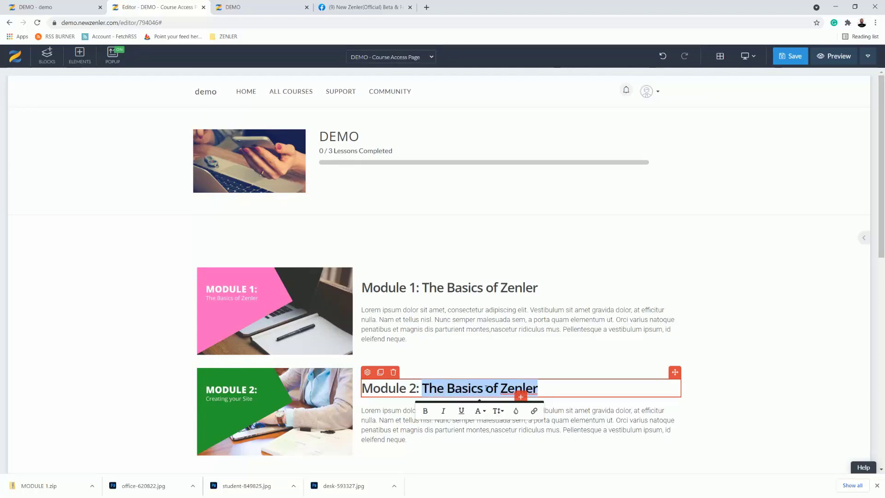
text(Creating)
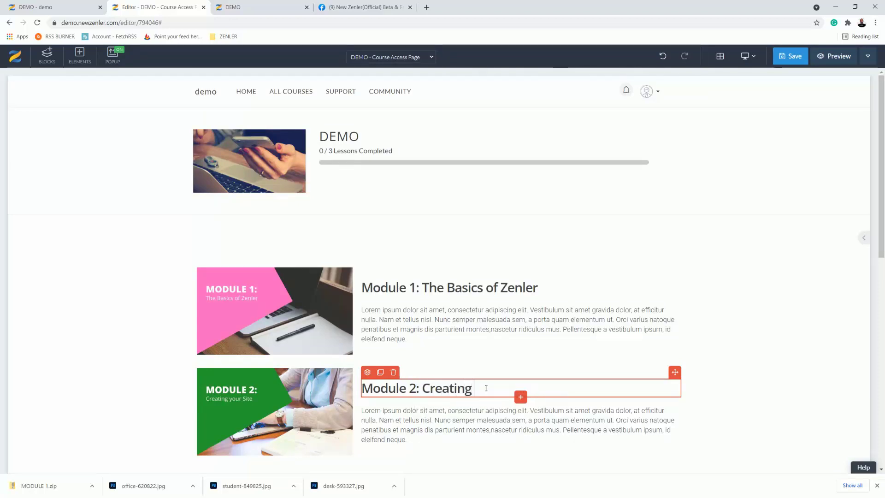
text( your Site)
Clone the Module 2 row and give the copy the Module 3 image and the heading "Module 3: Creating your Course"
scroll(406, 318, down, 3)
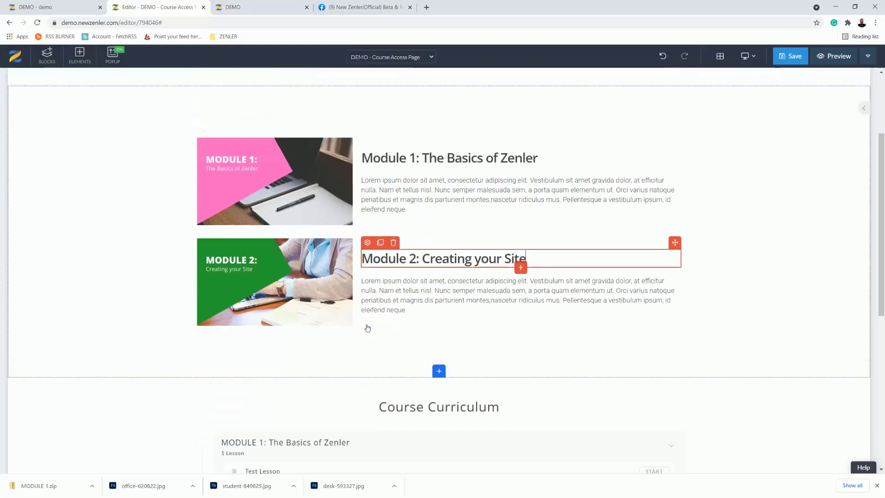
click(361, 329)
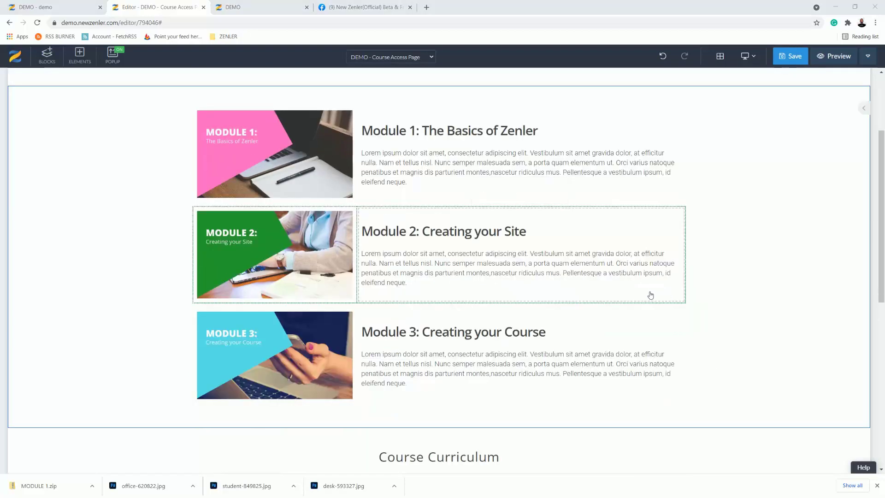
Add a button element below the Module 1 paragraph
click(441, 164)
click(521, 197)
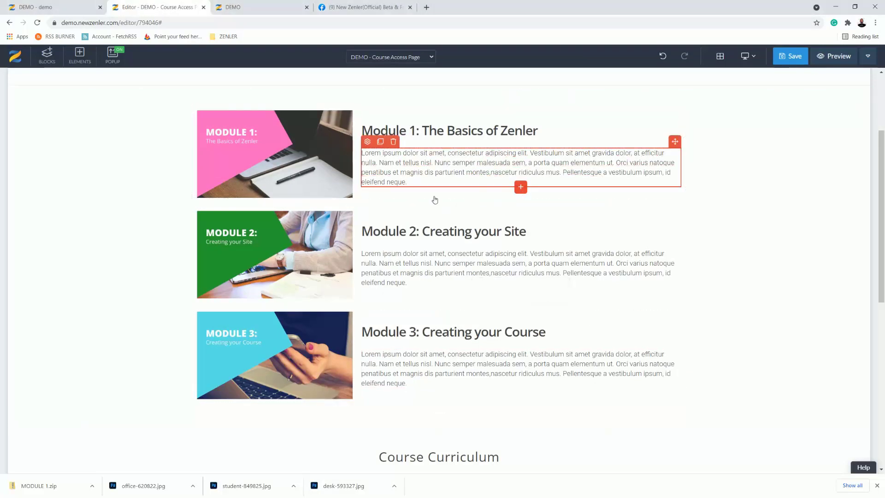
click(140, 179)
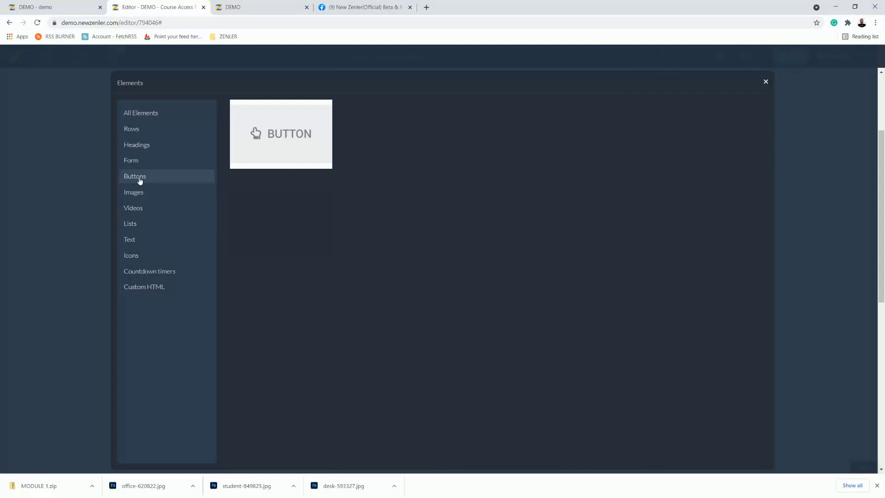
click(301, 146)
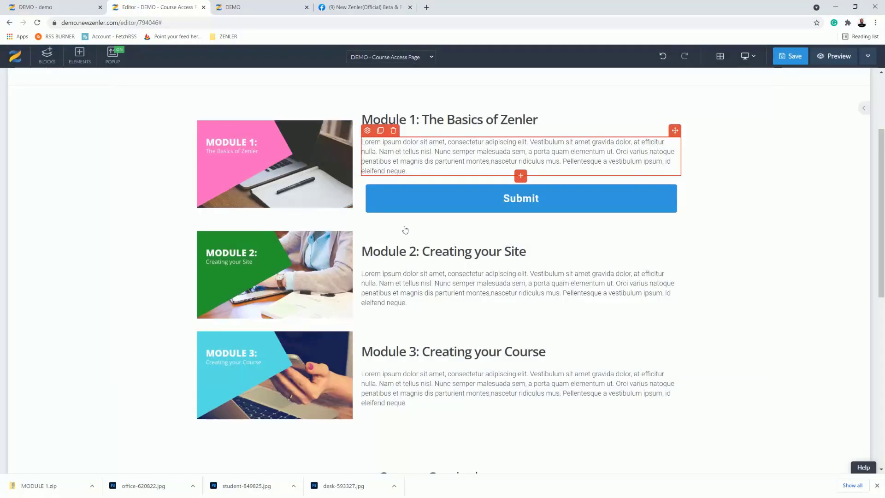
Apply the Rounded Outline Button design to the Submit button in the Module 1 row
click(372, 178)
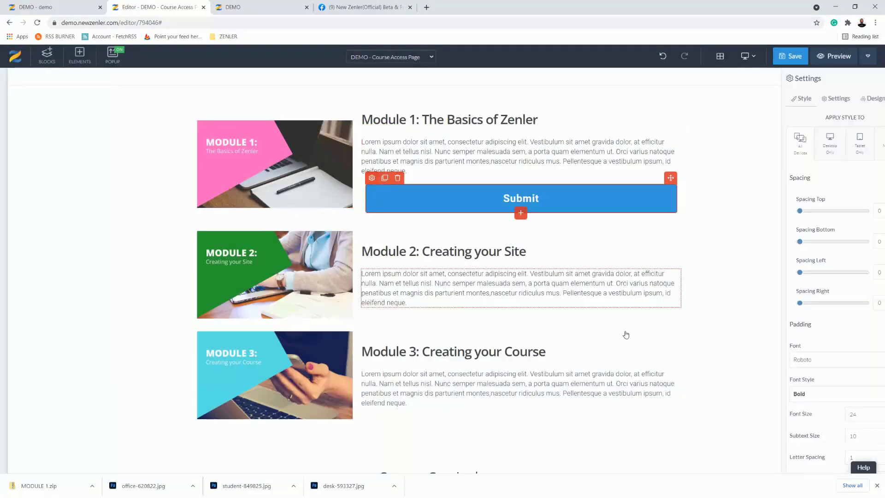
scroll(783, 337, down, 4)
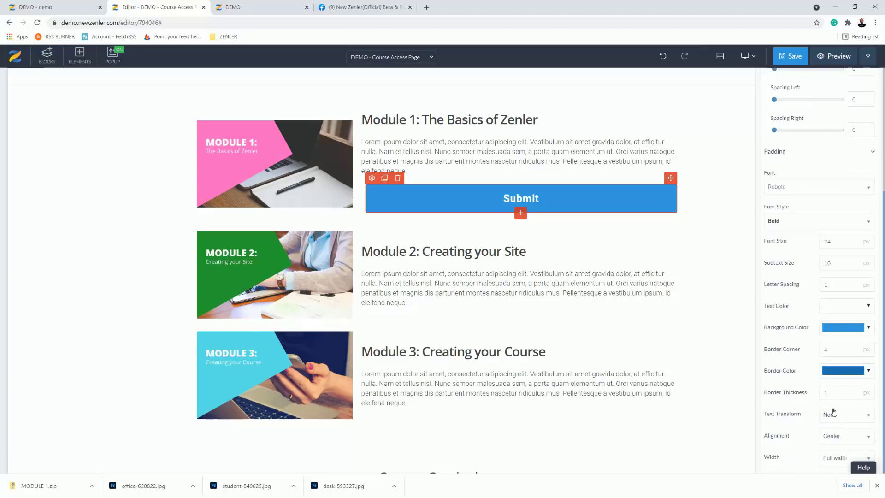
scroll(815, 263, up, 4)
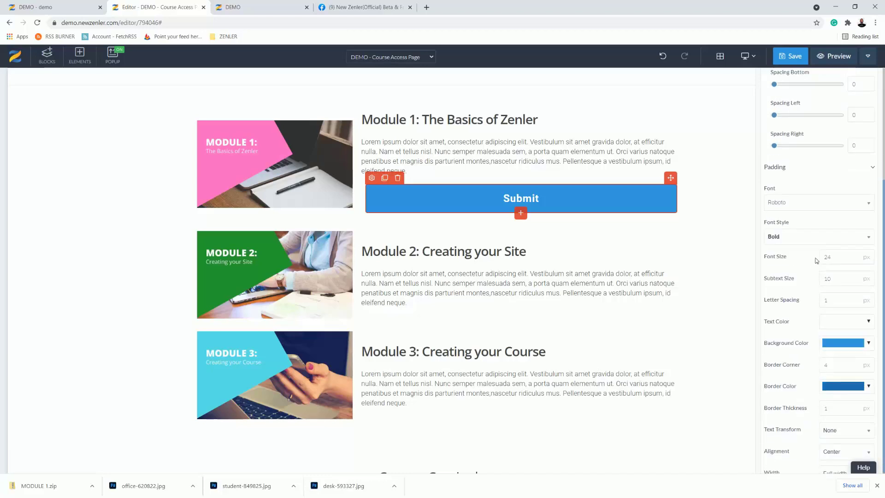
click(851, 100)
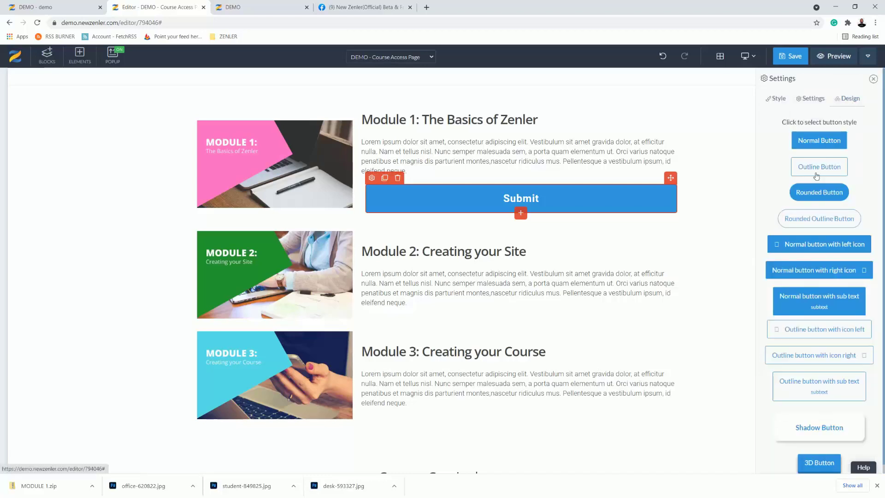
click(792, 220)
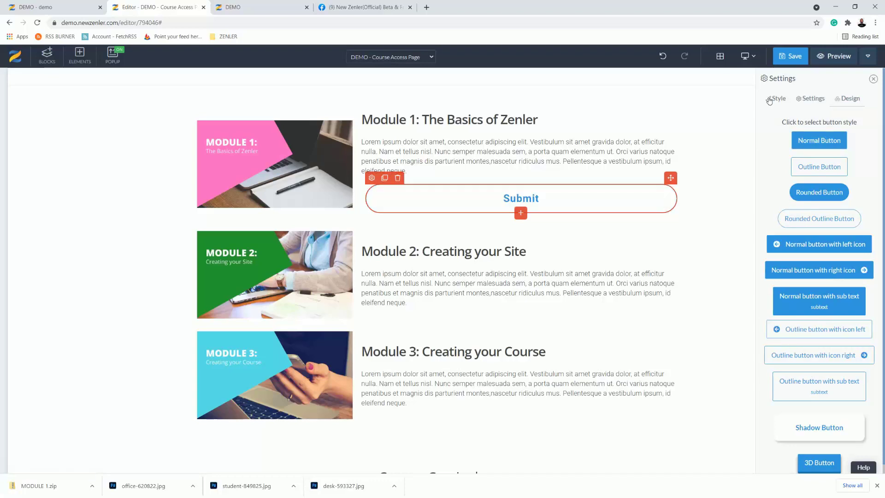
click(752, 111)
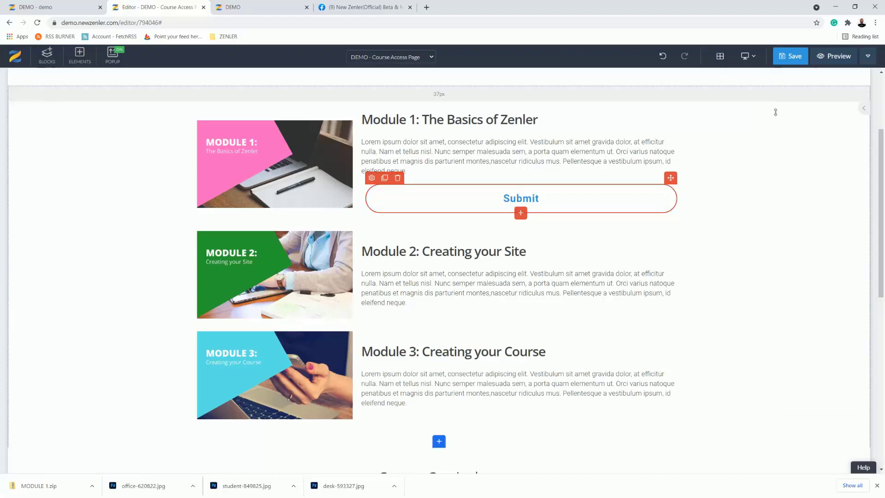
Set the Submit button's font size to 18 px and its text color to black
click(417, 202)
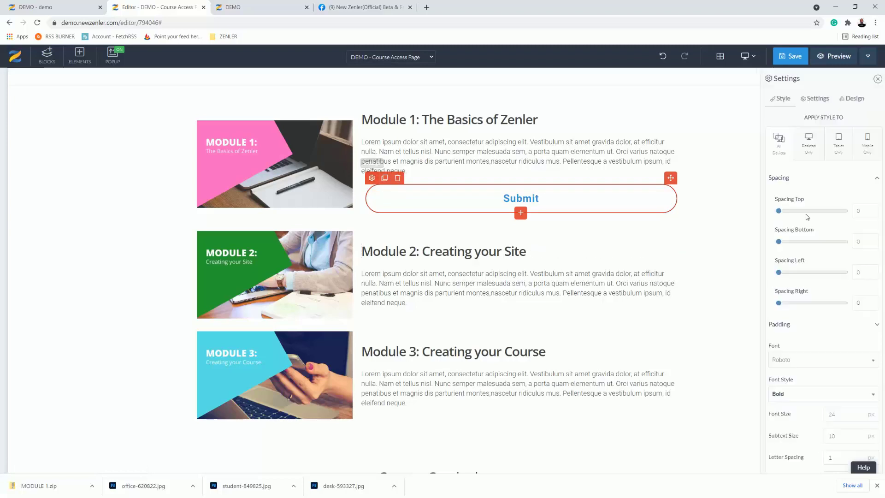
scroll(815, 289, down, 4)
scroll(820, 281, up, 1)
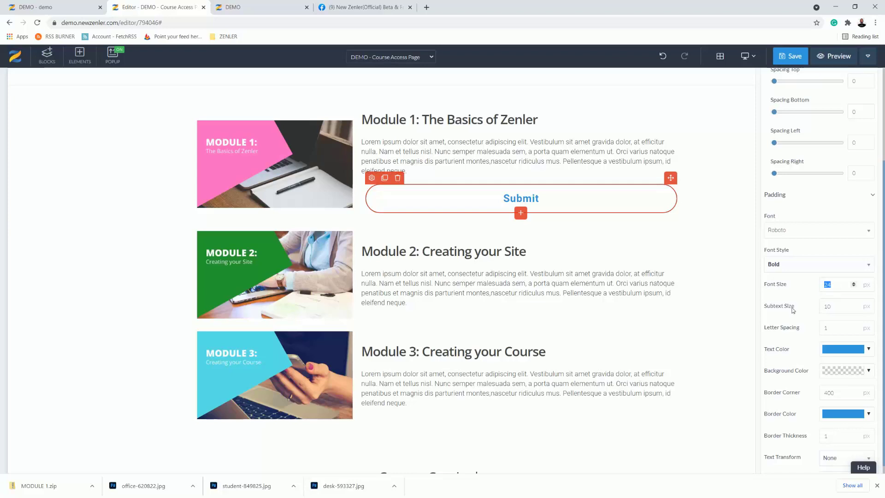
text(18)
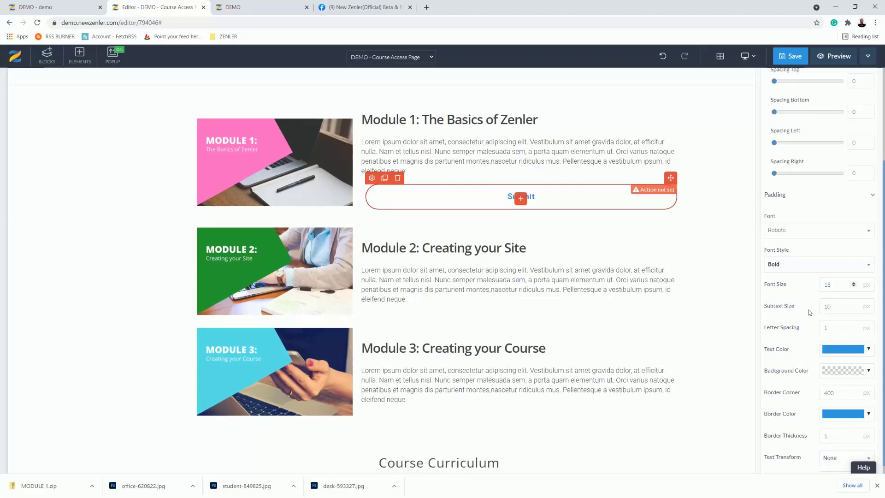
click(869, 352)
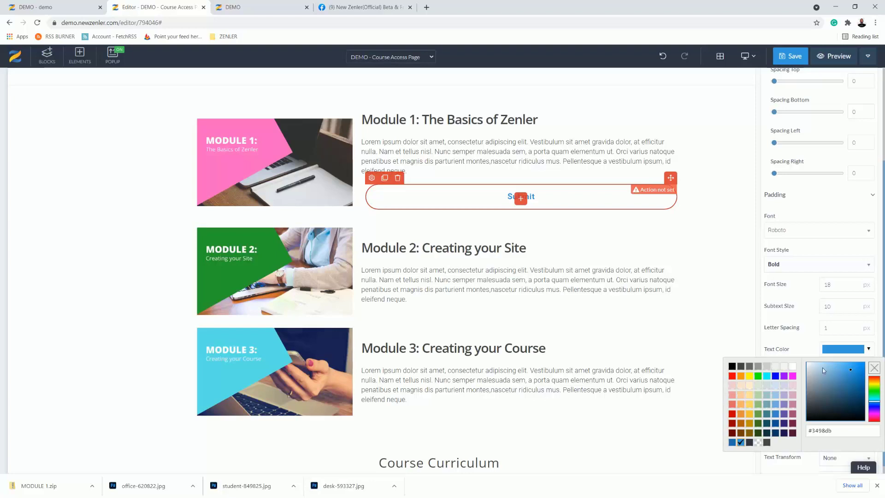
click(732, 366)
click(783, 314)
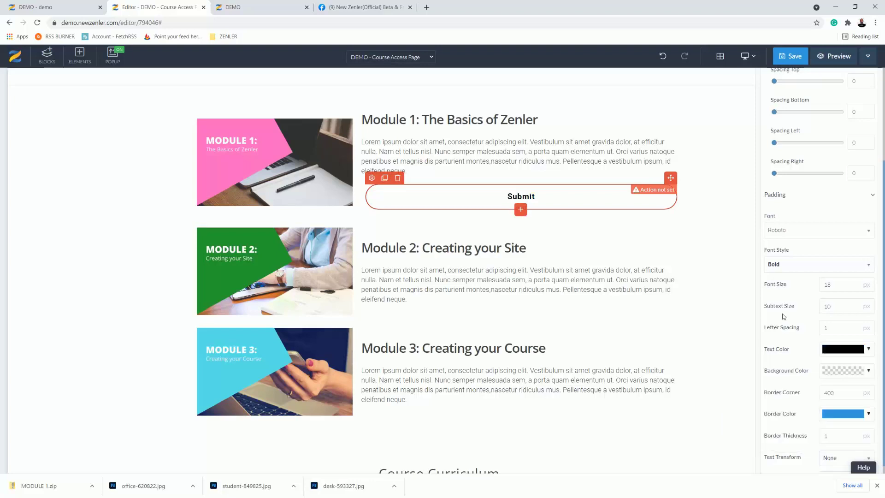
Set the Submit button's border color to dark grey and its border thickness to 3 px
click(868, 415)
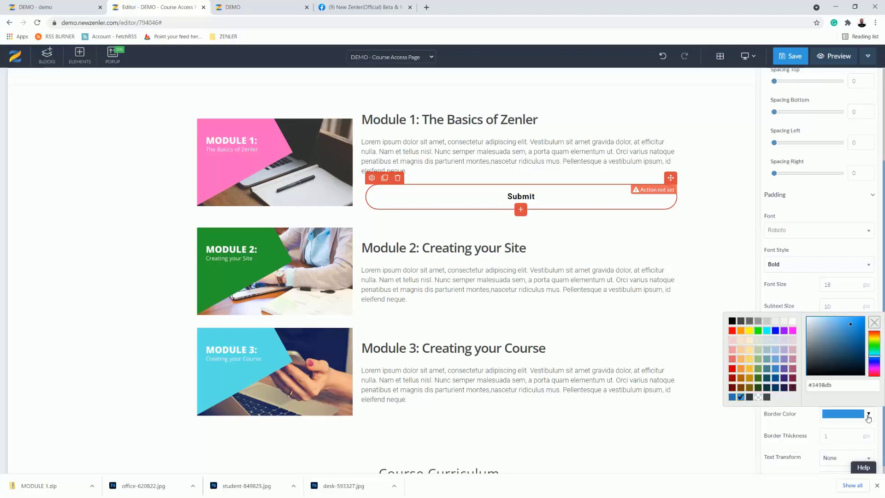
click(742, 322)
click(791, 416)
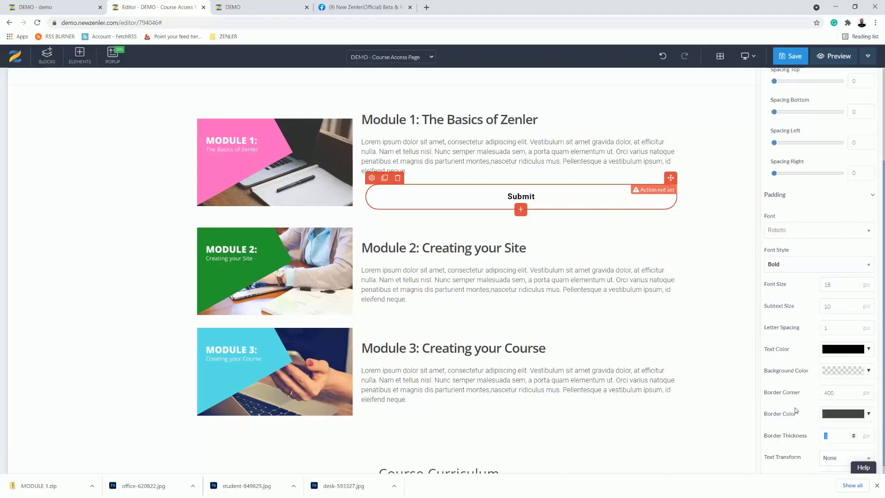
scroll(800, 413, down, 1)
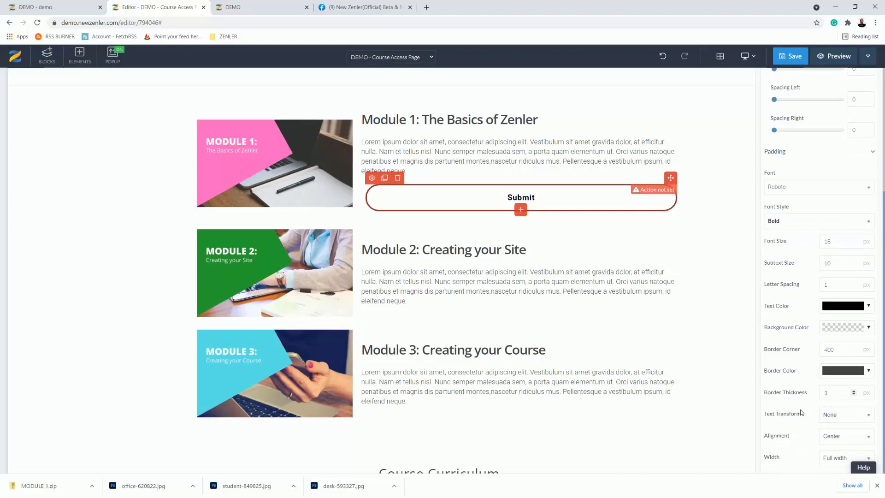
Set the Submit button's width to Normal and its alignment to Left
click(838, 460)
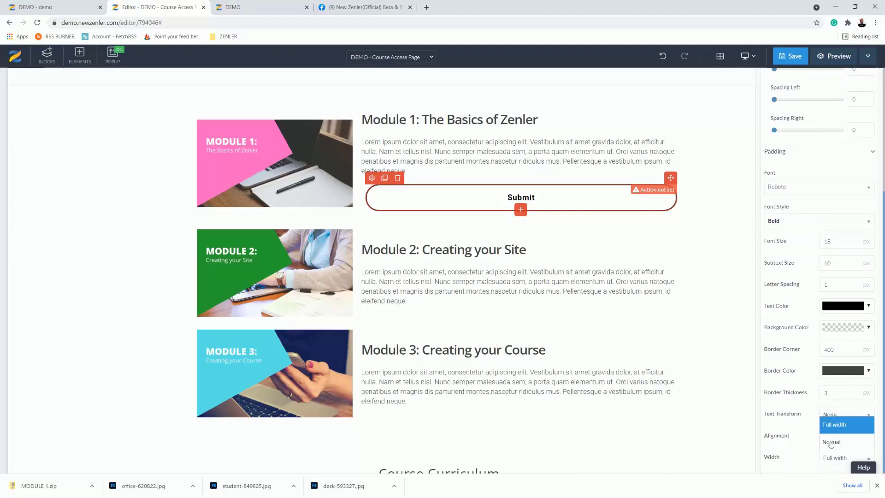
click(830, 444)
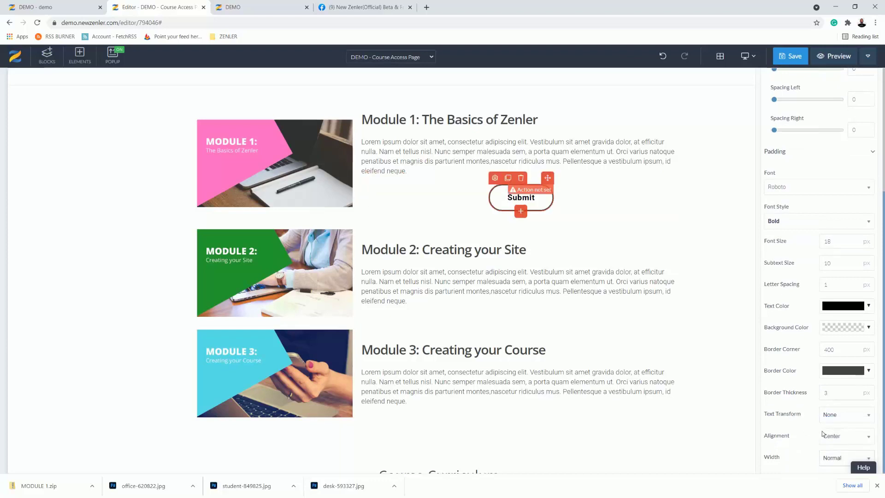
click(843, 437)
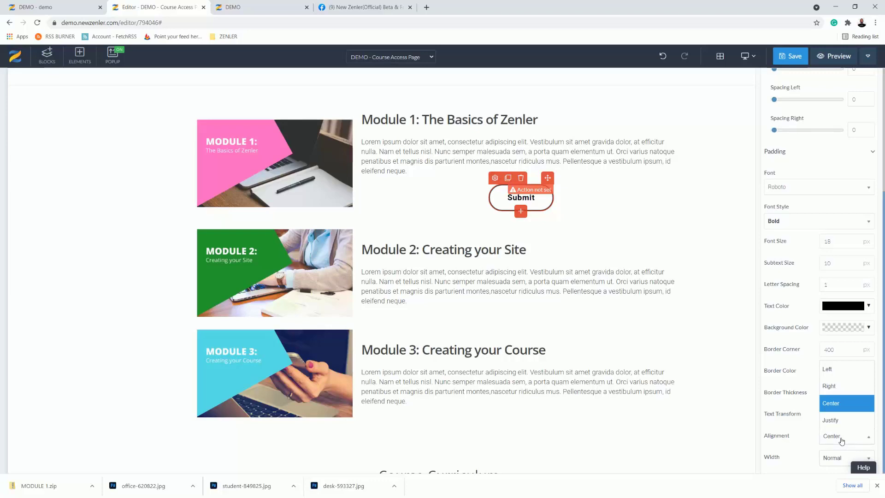
click(835, 373)
Set the Submit button's top and bottom padding to 5
scroll(824, 250, up, 5)
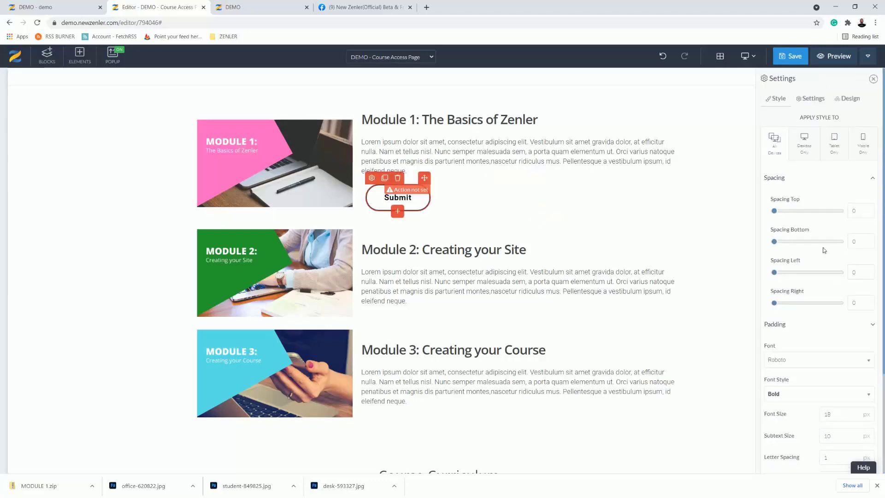
click(873, 327)
scroll(808, 311, down, 2)
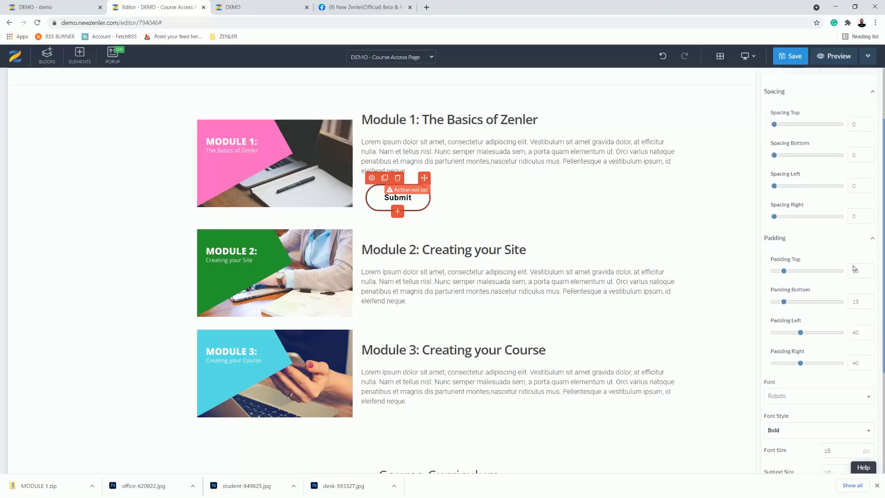
drag(860, 271, 849, 271)
text(5)
double_click(857, 301)
text(5)
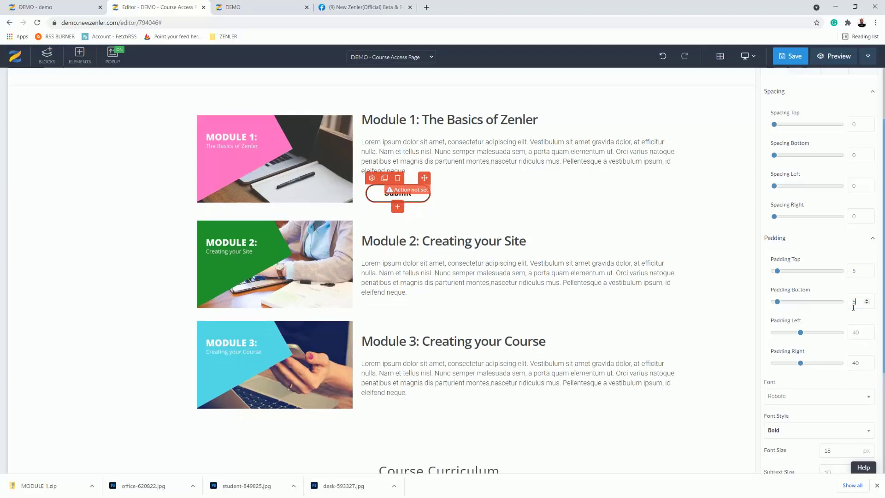
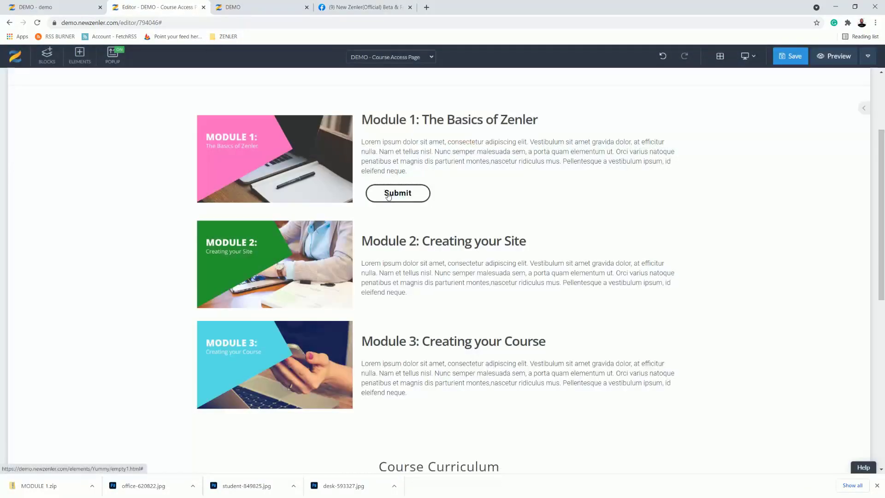
Change the Submit button's text to "View this Module"
click(389, 196)
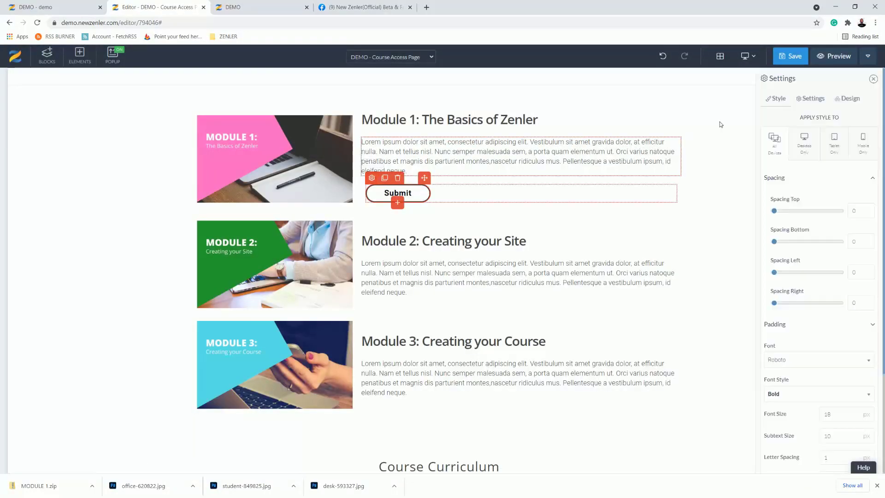
click(814, 99)
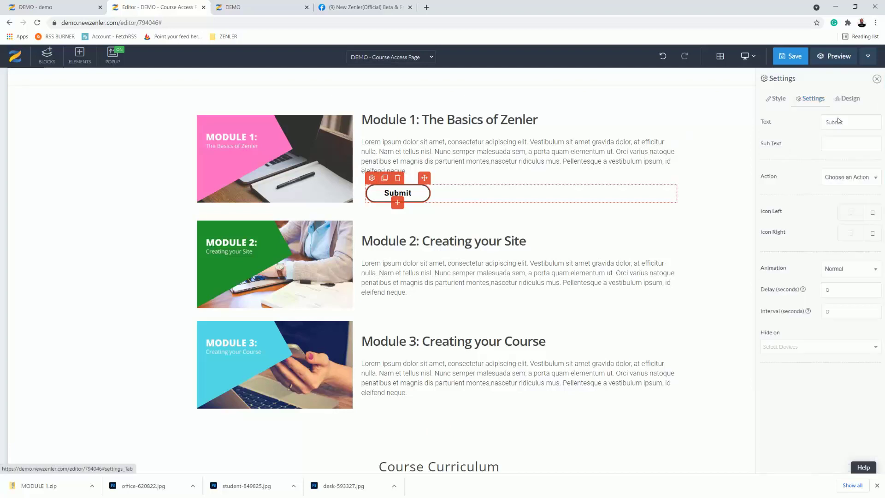
drag(846, 122, 817, 124)
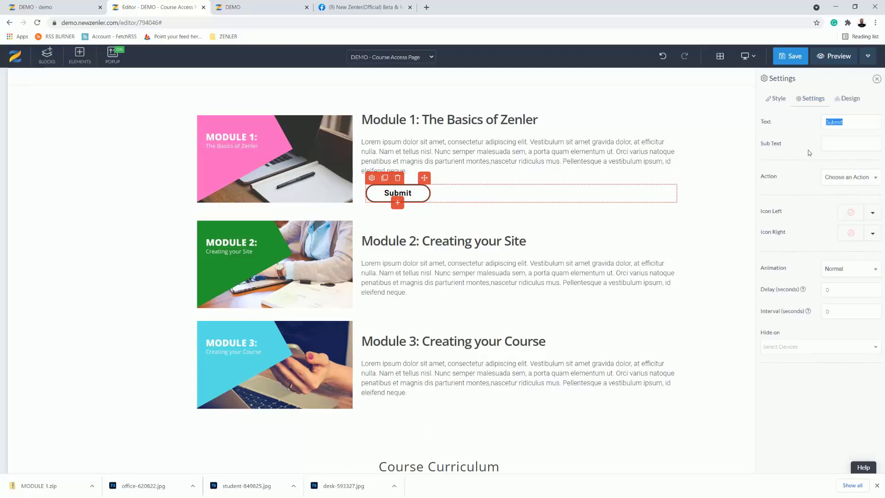
text(V)
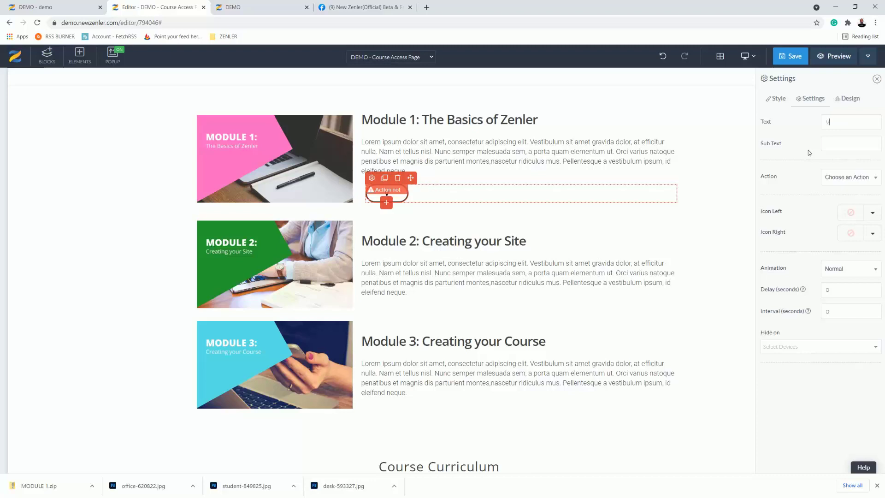
text(iew this M)
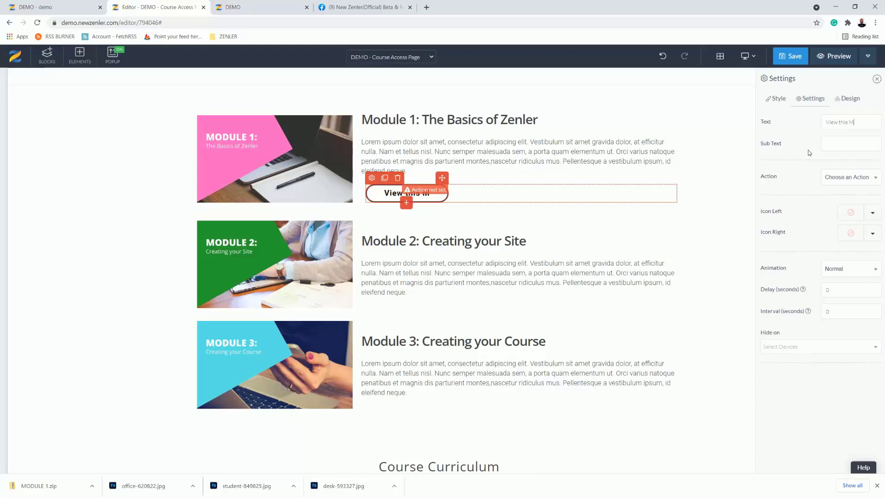
text(odule)
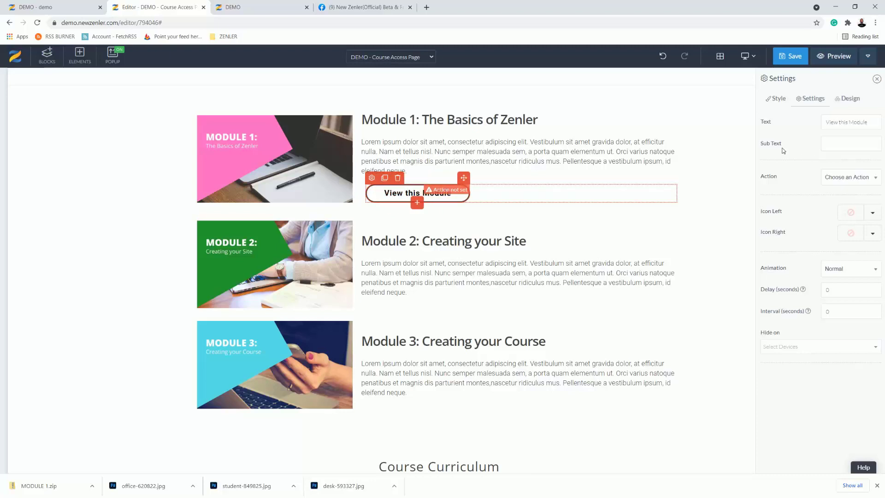
Reword the Module 1 button's text to "Start this Module" and save the page, accepting the SEO settings as they are
double_click(823, 122)
text(Arat)
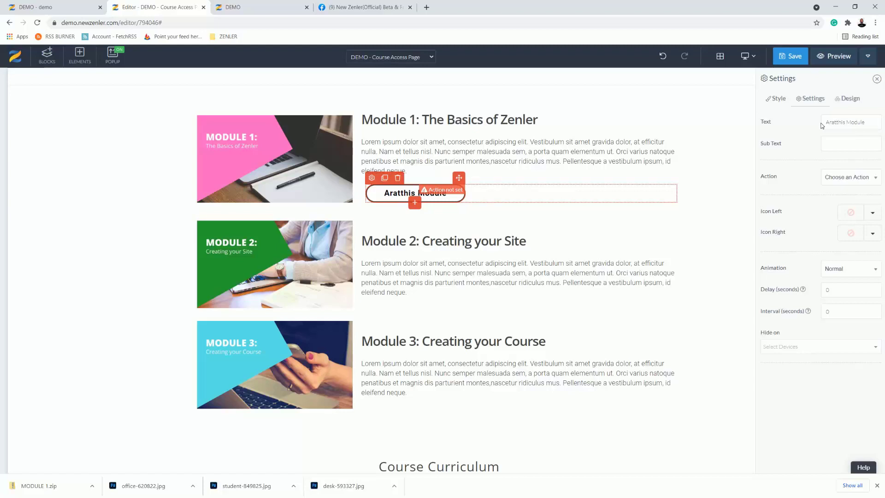
key(BackSpace)
key(BackSpace)
key(BackSpace)
key(BackSpace)
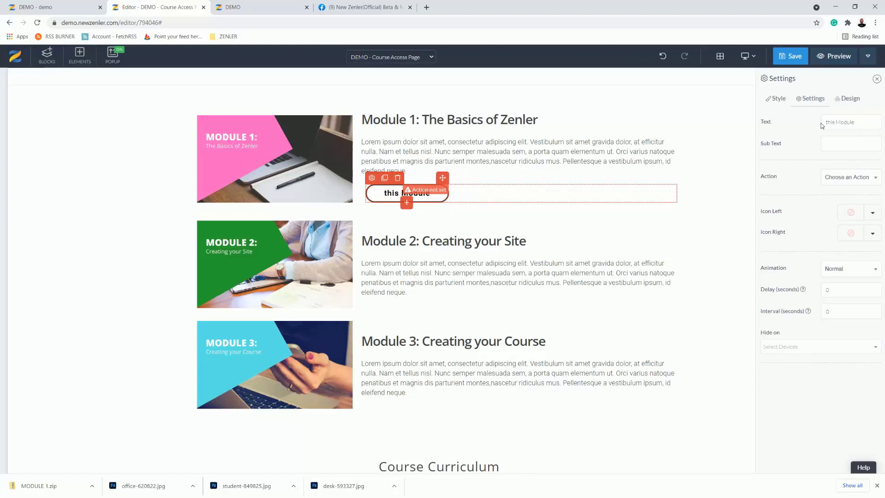
text(Start)
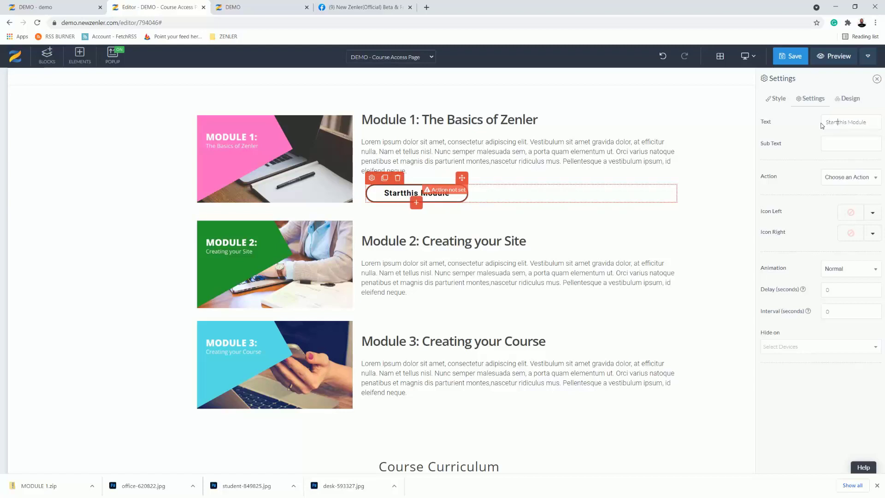
click(795, 60)
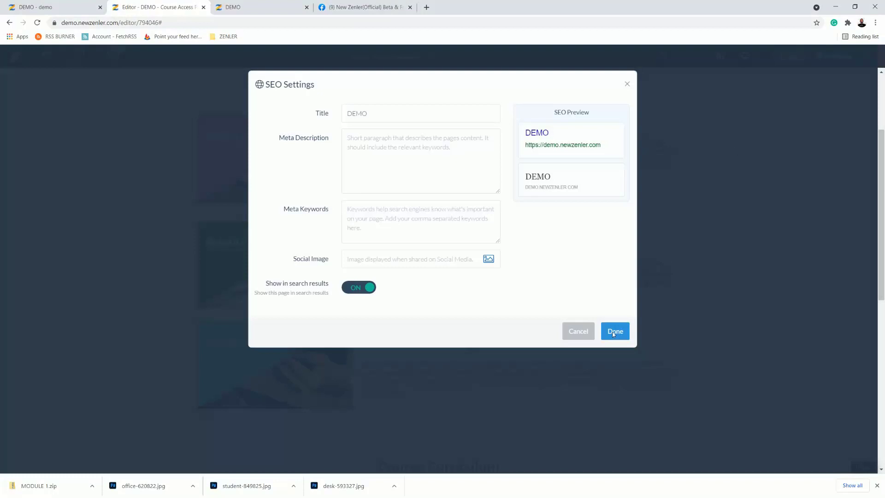
click(615, 332)
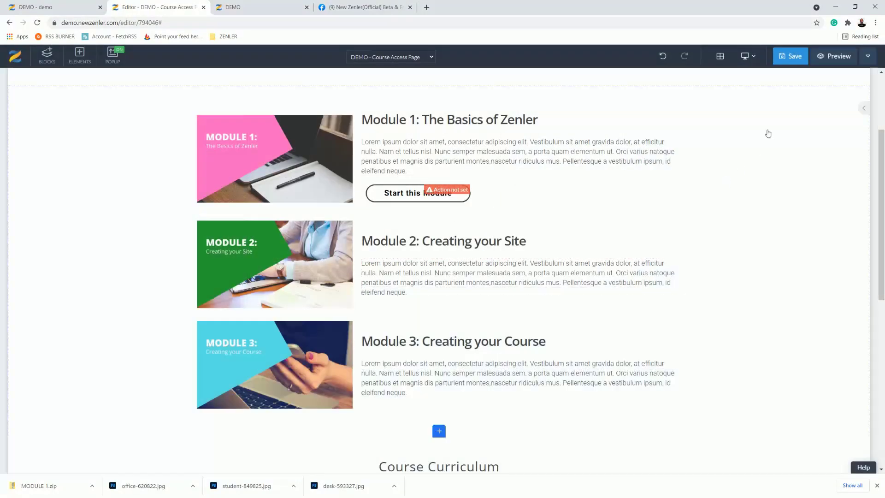
Set the Start this Module button's font size to 16 px and its left spacing to -4
click(406, 193)
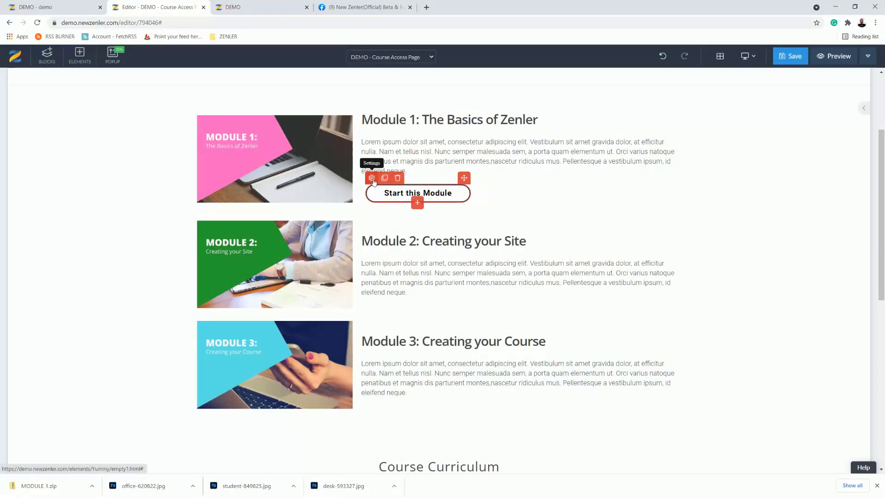
click(648, 197)
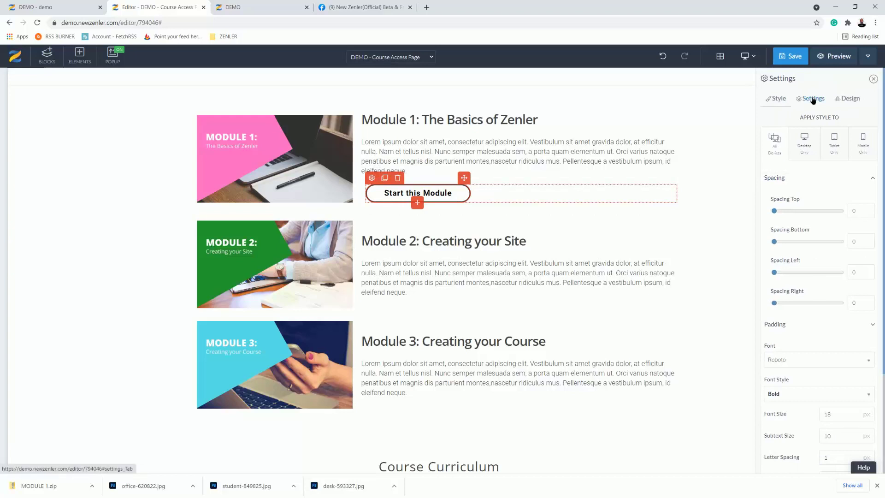
click(814, 98)
click(776, 99)
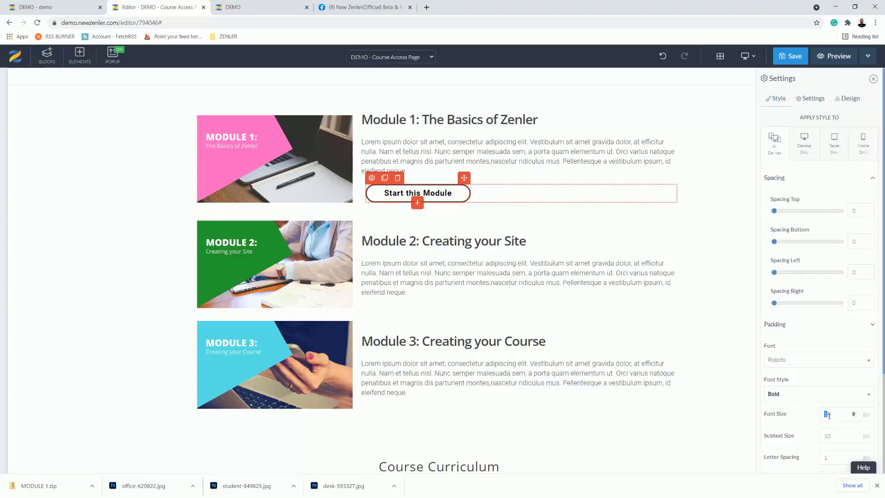
text(16)
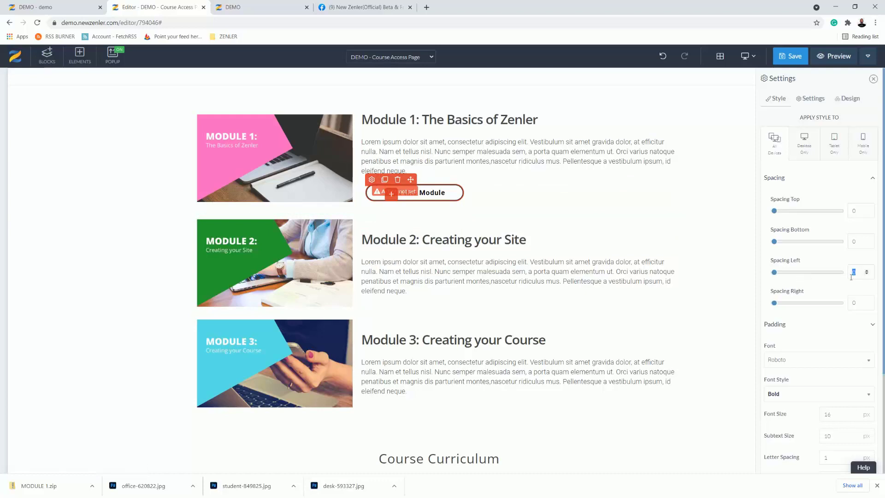
key(BackSpace)
text(-4)
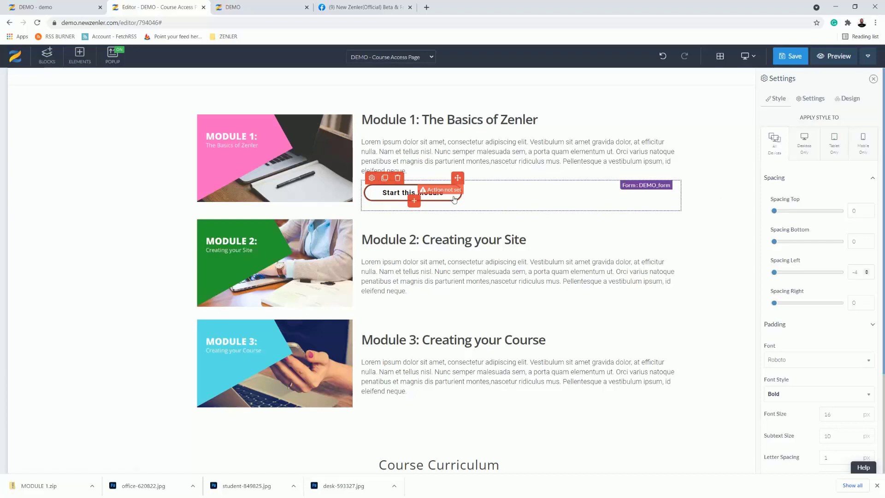
Duplicate the Start this Module button twice, placing one copy below the Module 2 paragraph and one below the Module 3 paragraph
click(385, 177)
mouse_move(456, 177)
mouse_down()
mouse_move(444, 232)
mouse_move(396, 320)
mouse_up()
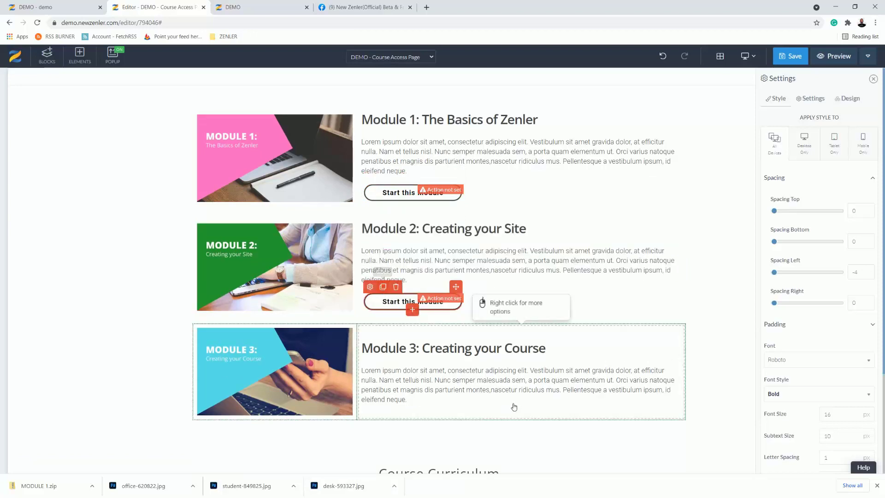
scroll(513, 406, down, 1)
scroll(421, 437, down, 3)
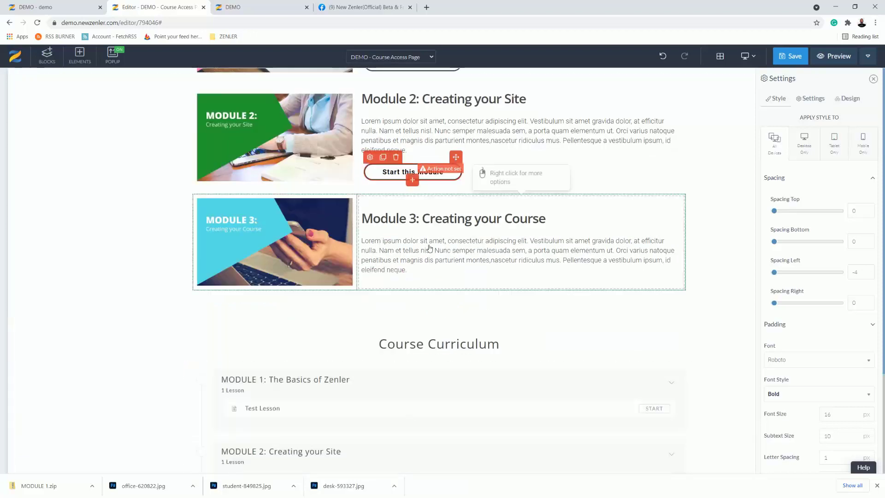
click(383, 157)
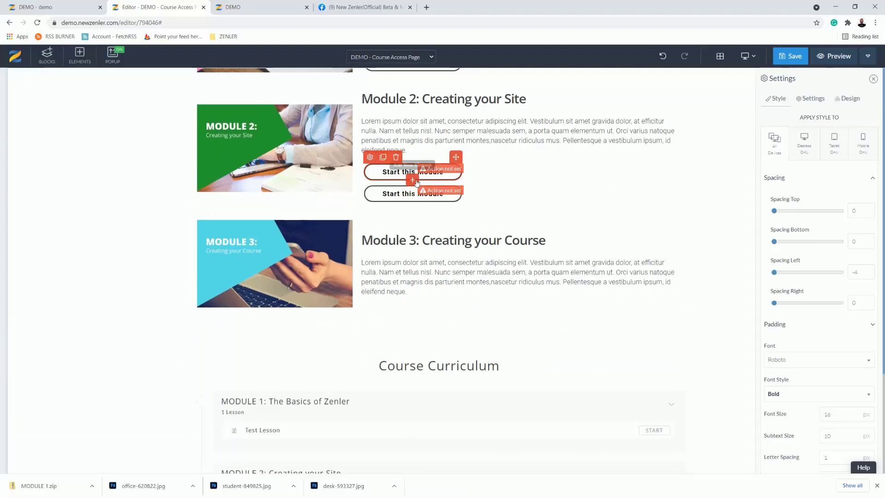
drag(455, 157, 376, 295)
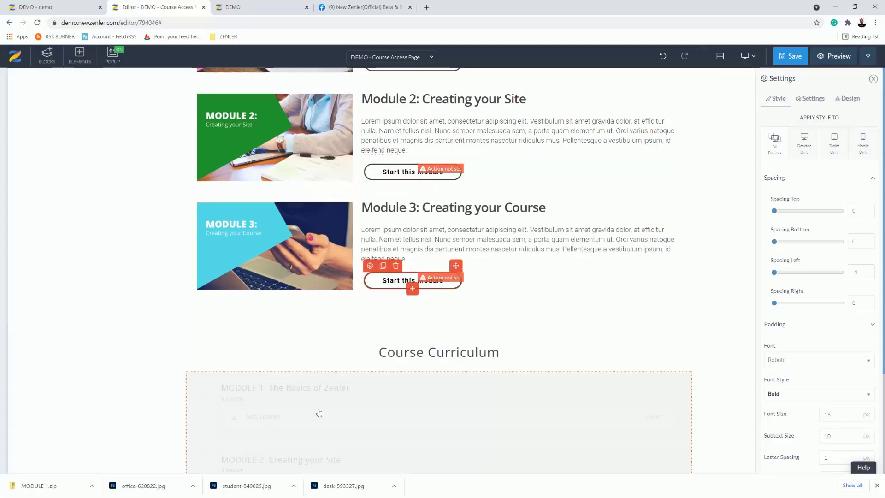
Save the page and replace the outdated DEMO preview tab with a fresh preview of the course access page
click(790, 56)
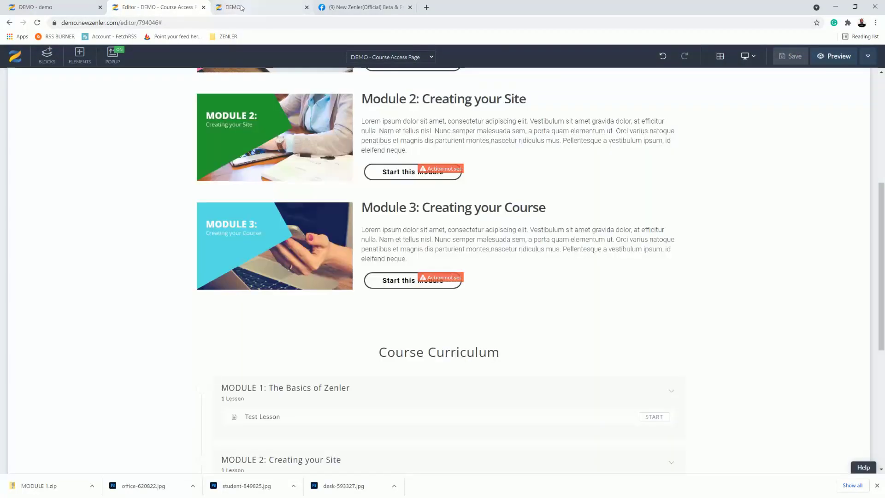
click(244, 8)
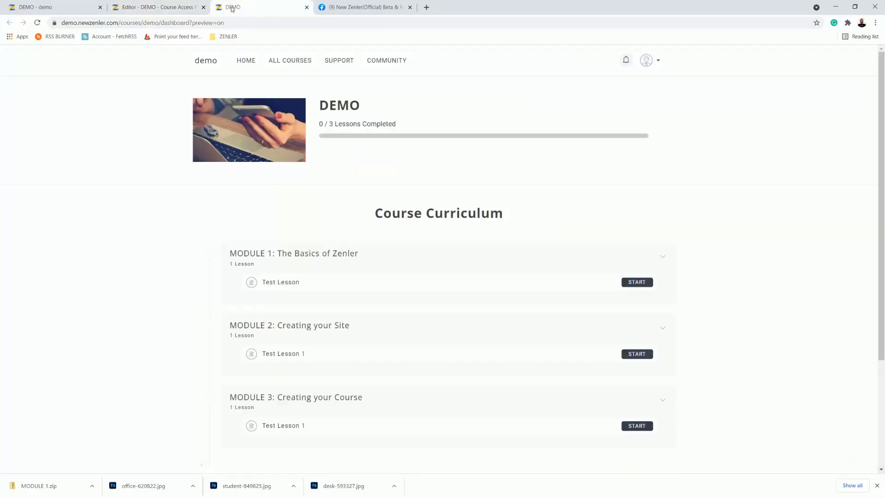
click(307, 7)
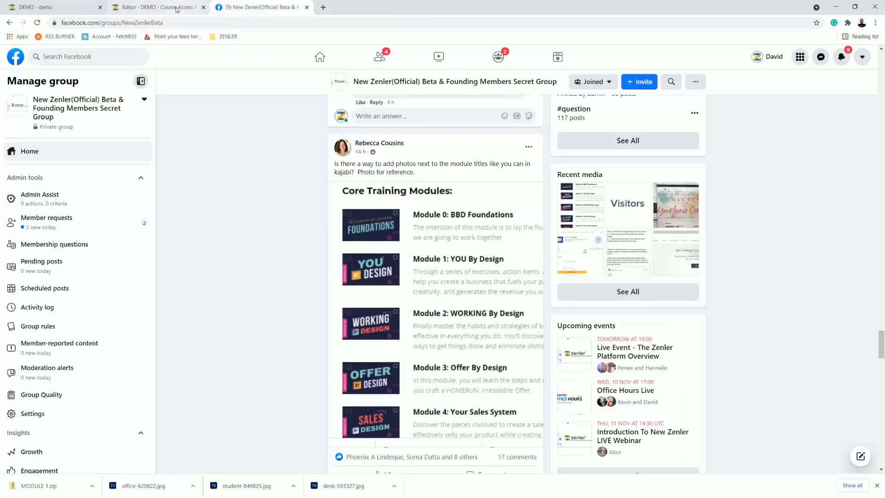
click(156, 7)
click(840, 58)
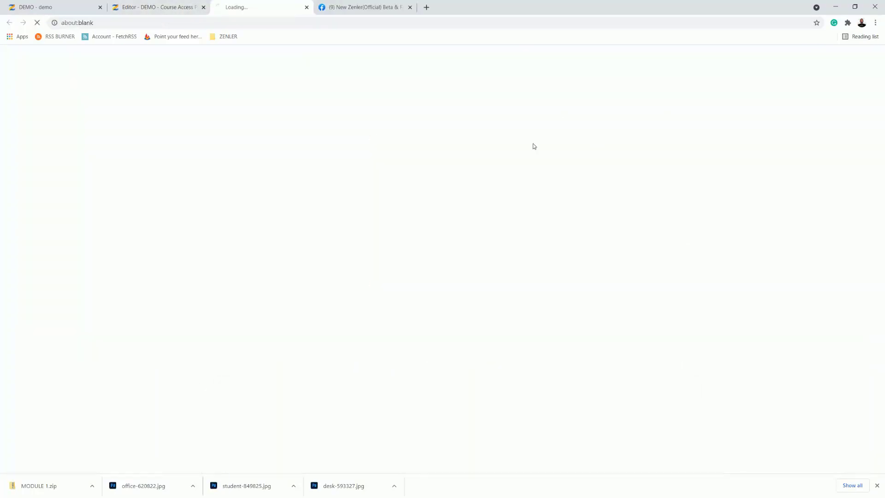
Copy the link address of the Module 1 Test Lesson's START button from the preview and return to the page editor
scroll(560, 223, down, 8)
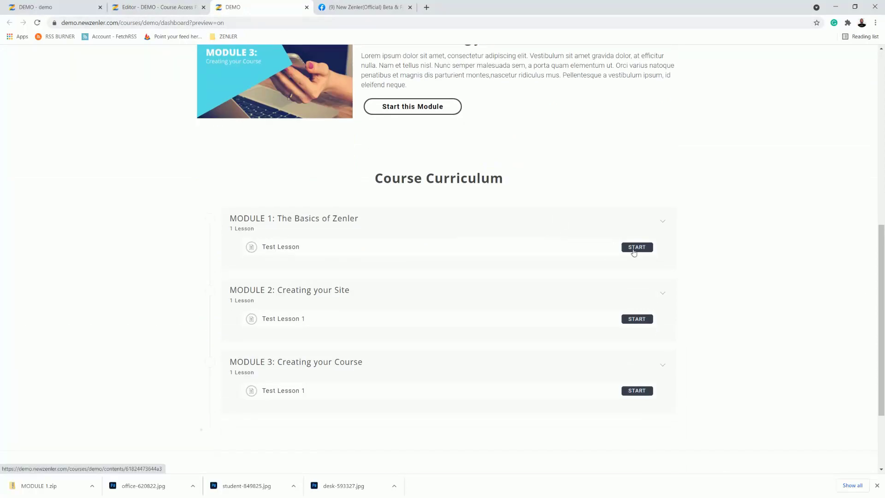
right_click(635, 251)
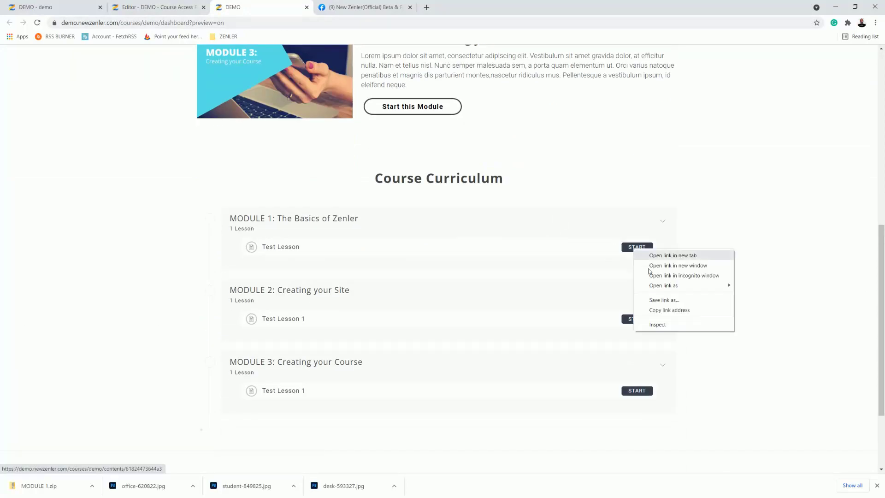
click(656, 314)
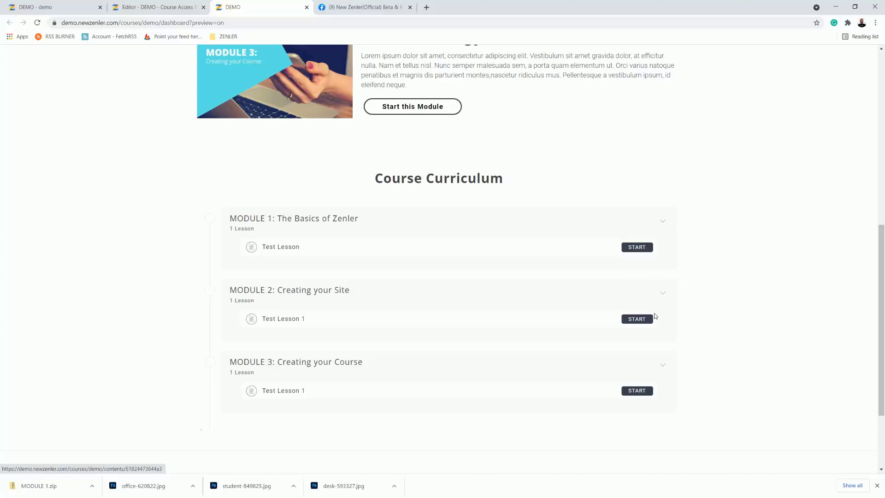
click(154, 10)
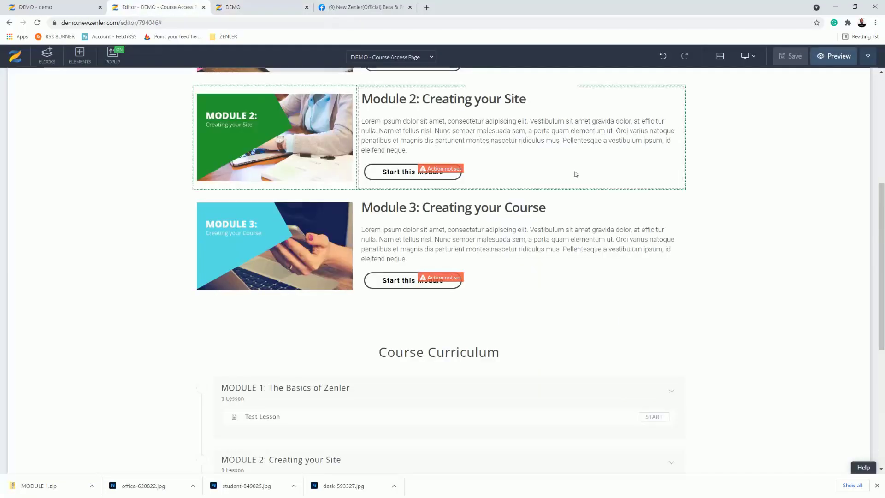
Set the Module 1 Start this Module button's action to Go to Link with the copied lesson address, and save the page
scroll(511, 148, up, 3)
click(379, 193)
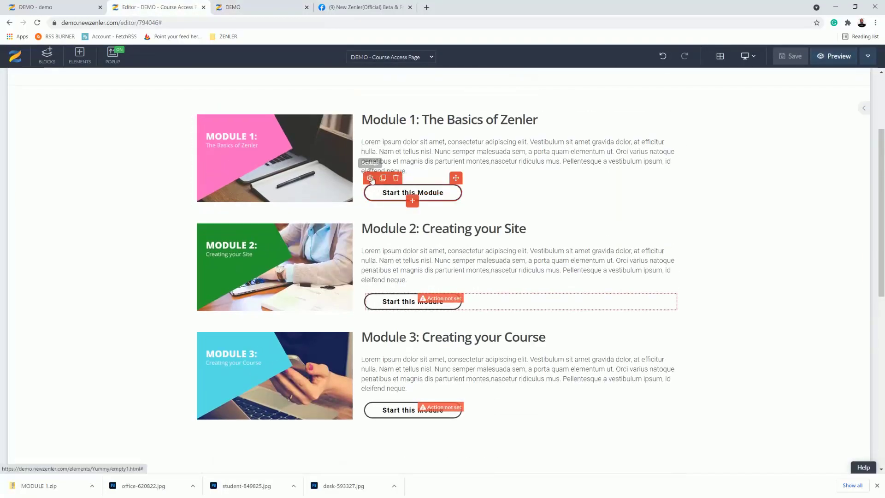
click(370, 178)
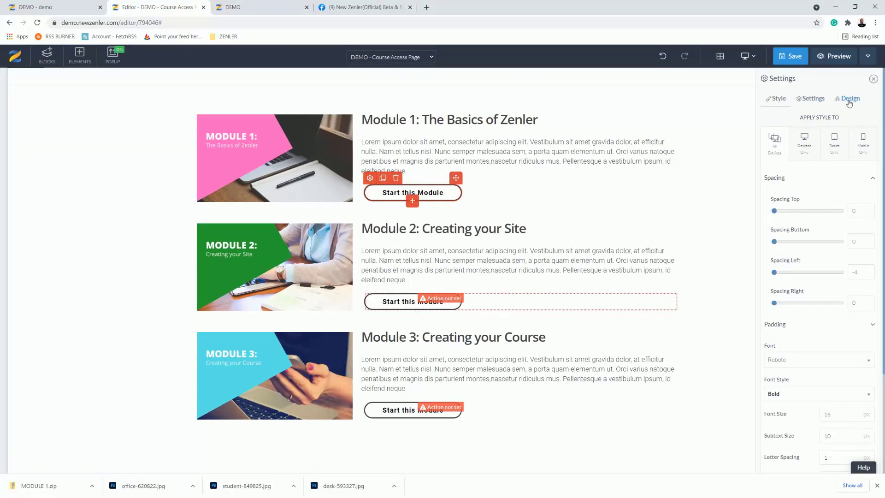
click(814, 100)
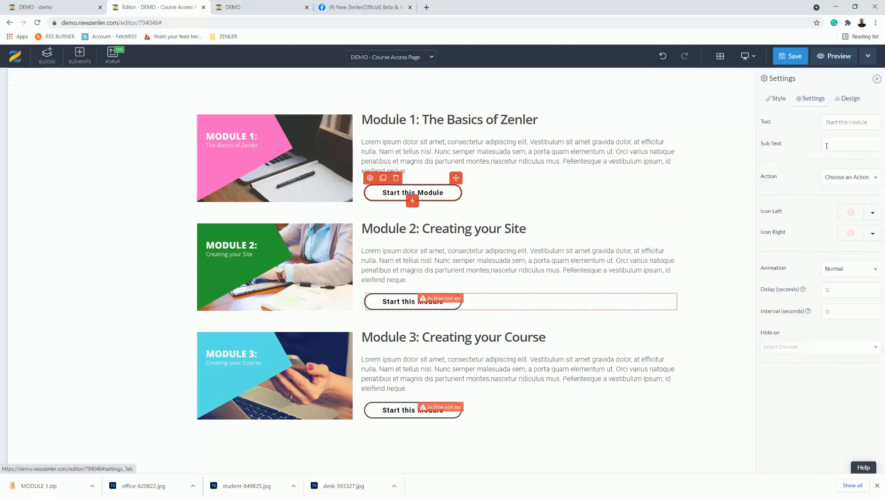
click(838, 183)
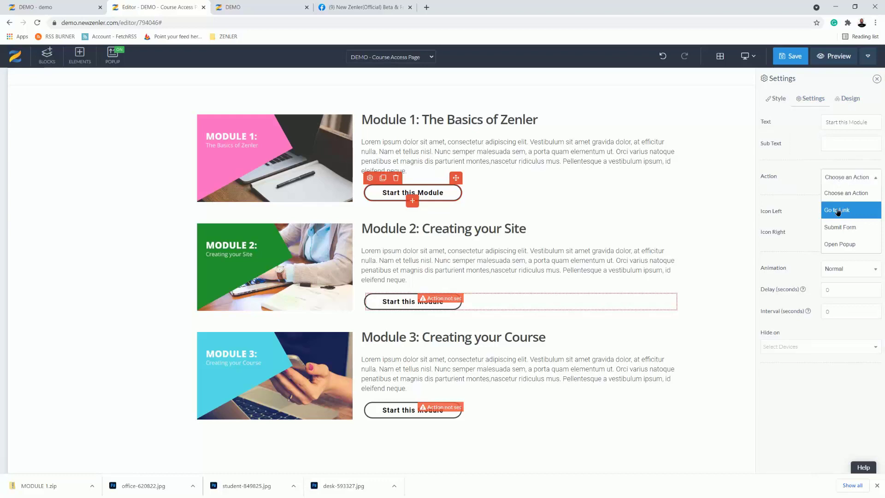
click(839, 210)
key(ctrl+v)
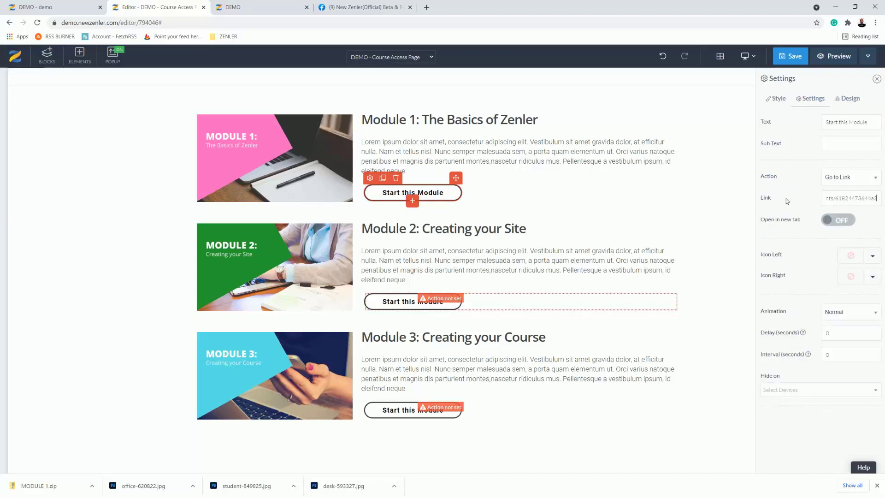
click(791, 57)
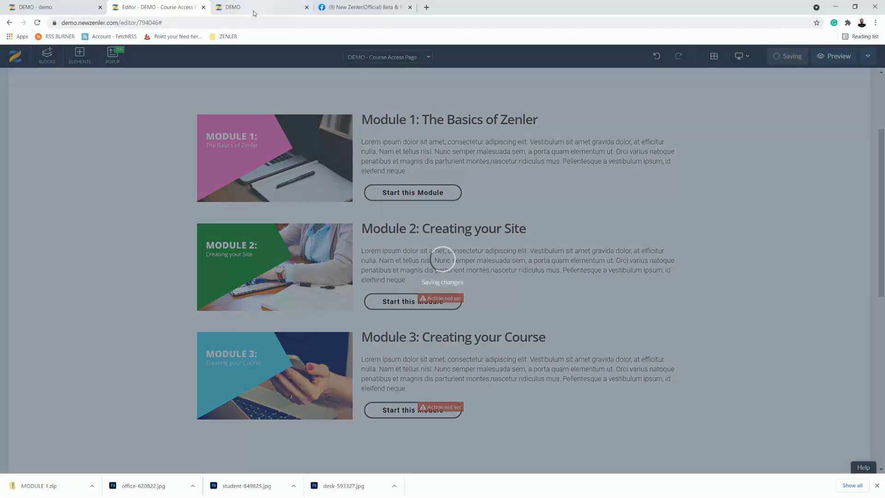
Copy the link address of the Module 2 Test Lesson 1 START button from the preview and return to the page editor
click(254, 10)
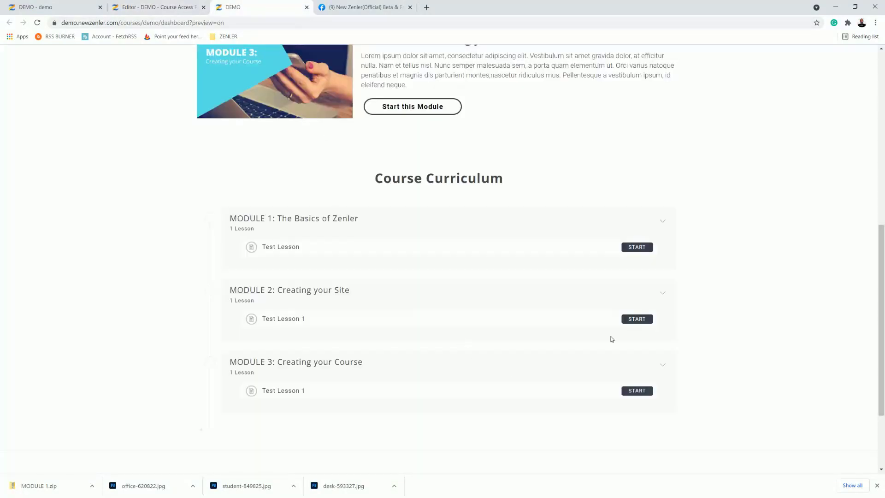
right_click(638, 323)
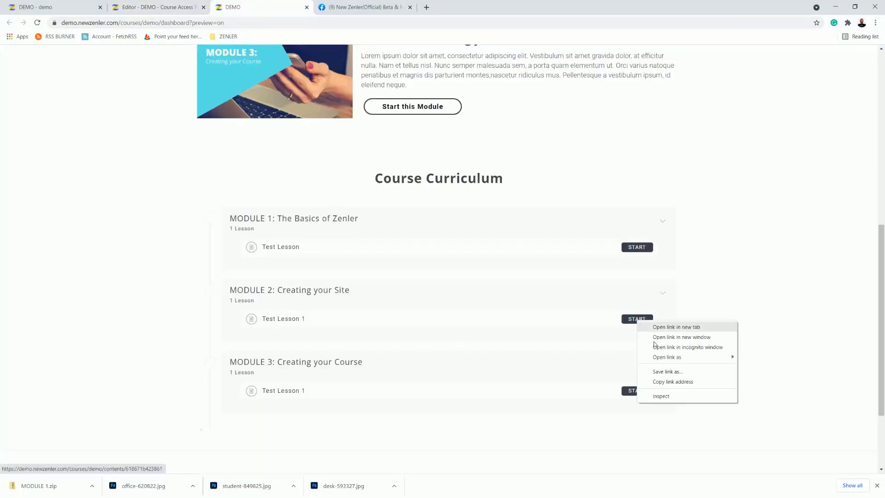
click(664, 382)
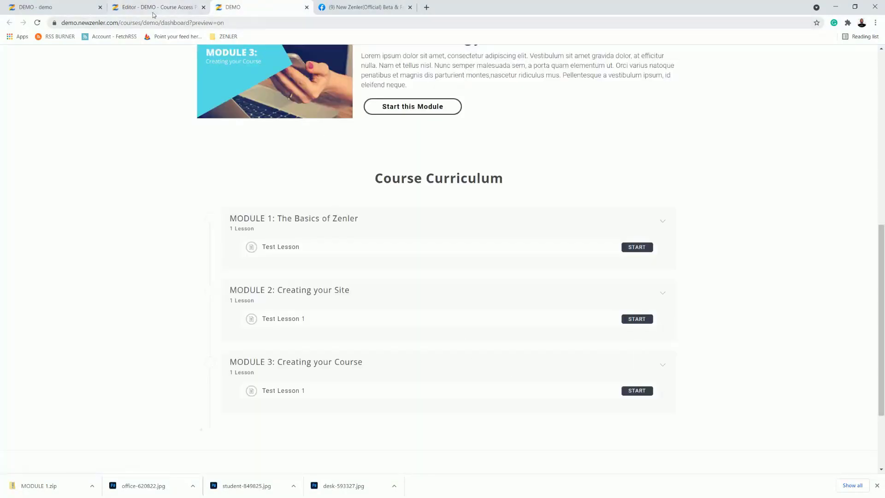
click(171, 8)
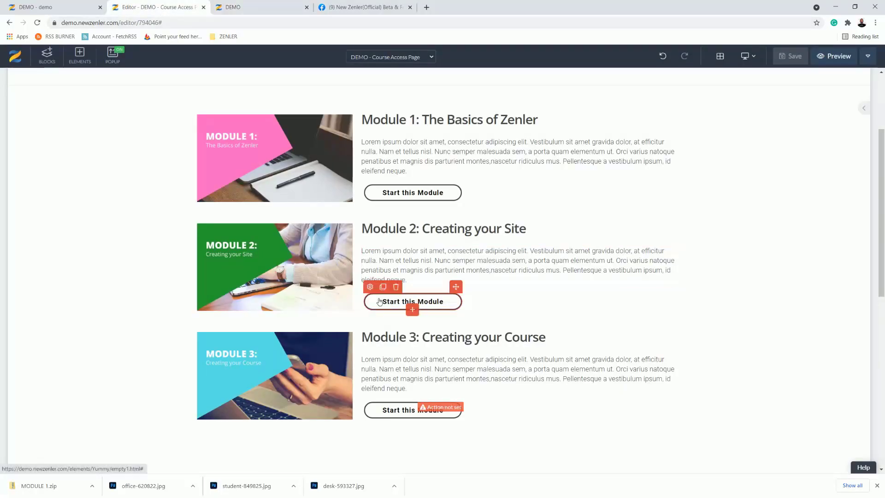
Set the Module 2 Start this Module button's action to Go to Link with the copied lesson address, and save the page
click(369, 287)
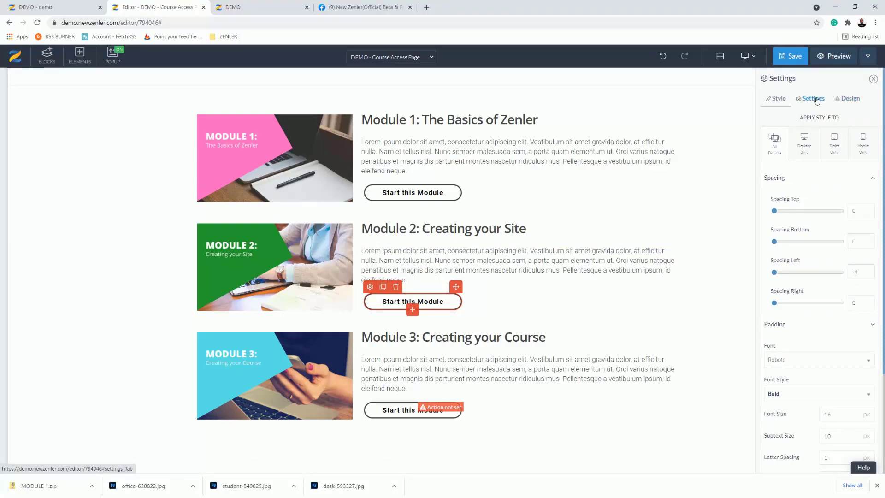
click(814, 98)
click(844, 180)
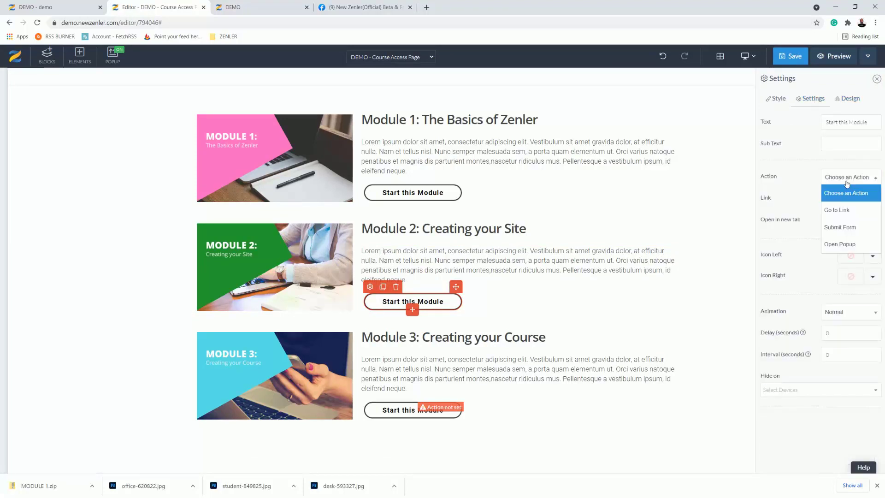
click(840, 209)
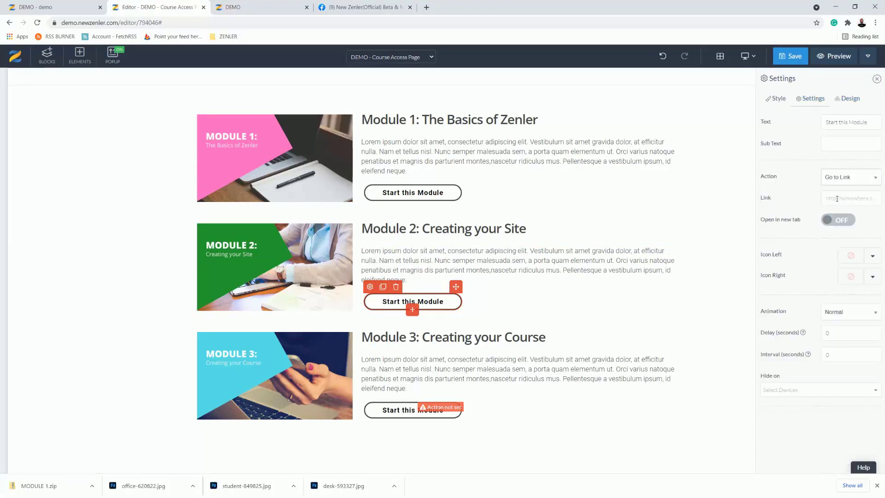
click(837, 201)
key(ctrl+v)
click(792, 57)
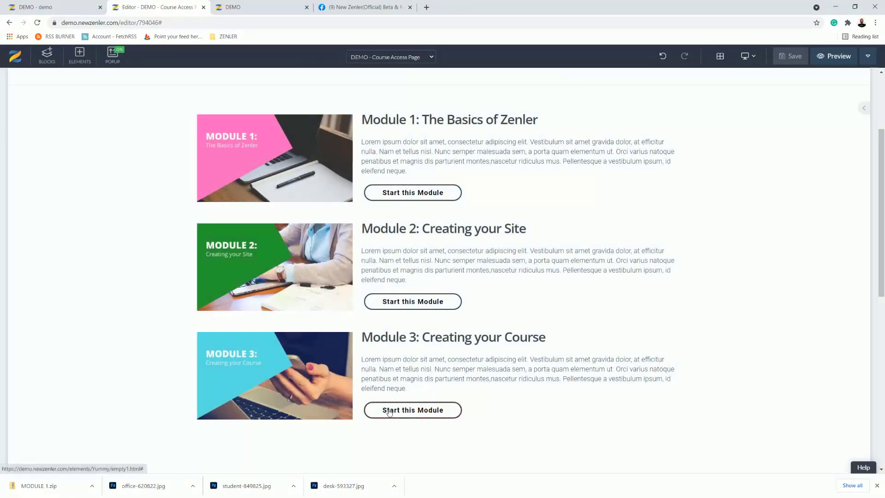
Copy the link address of the Module 3 Test Lesson 1 START button from the preview and return to the page editor
mouse_move(379, 408)
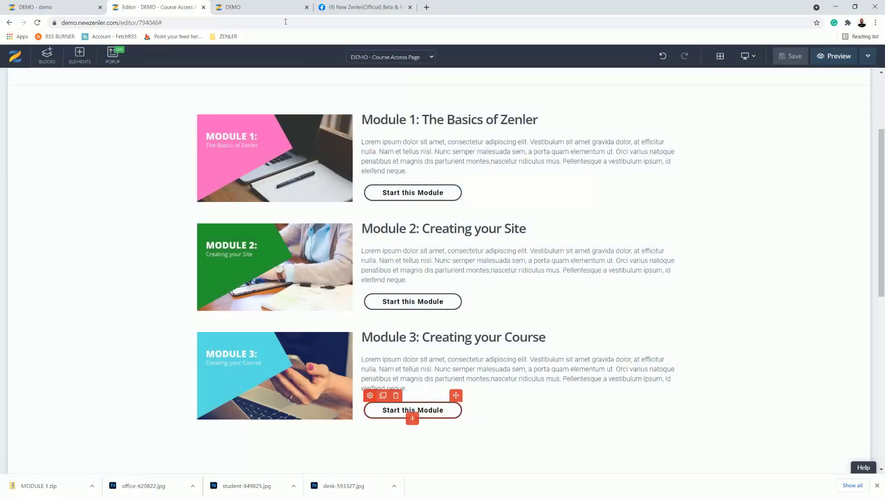
click(238, 6)
right_click(632, 391)
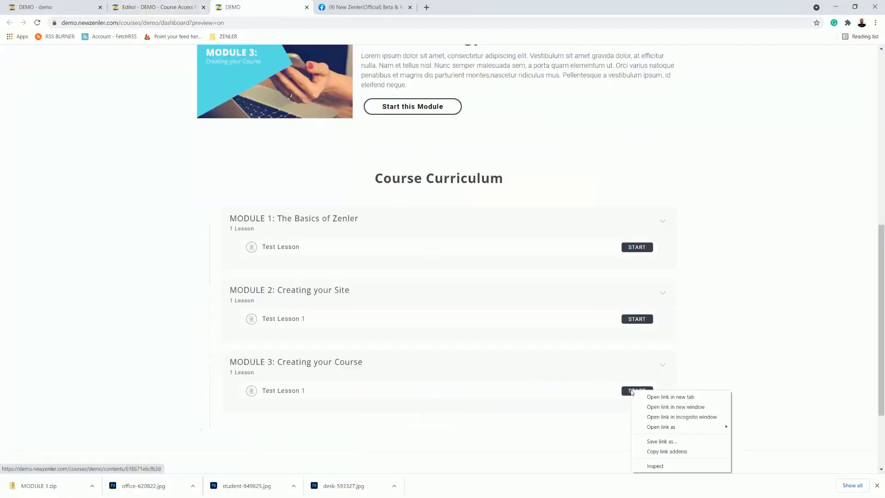
click(655, 452)
click(157, 7)
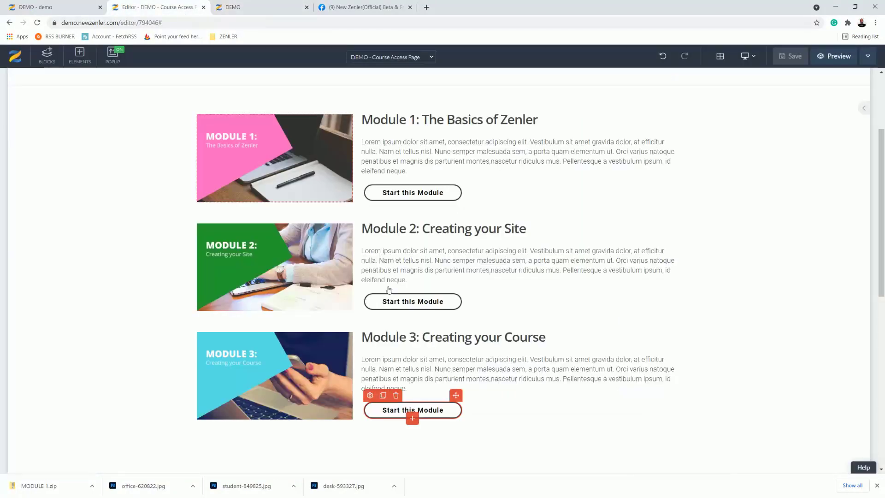
Set the Module 3 Start this Module button's action to Go to Link with the copied lesson address, and save the page
click(370, 395)
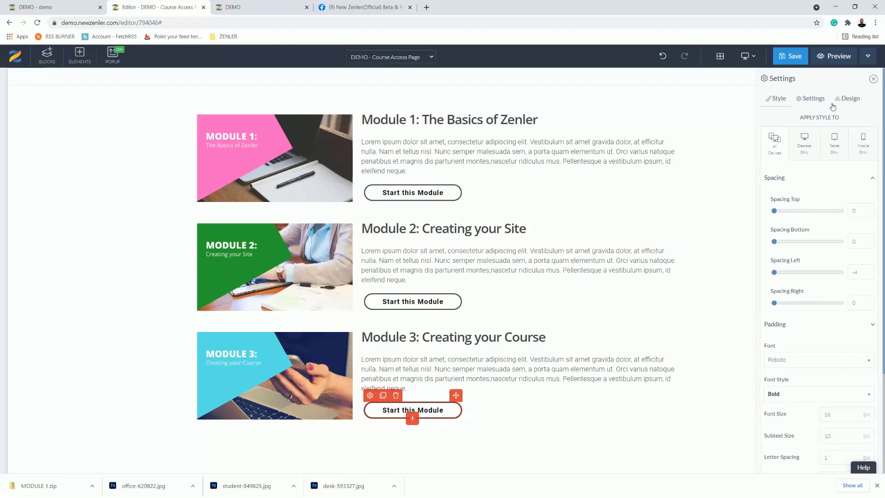
click(813, 99)
click(859, 179)
click(837, 209)
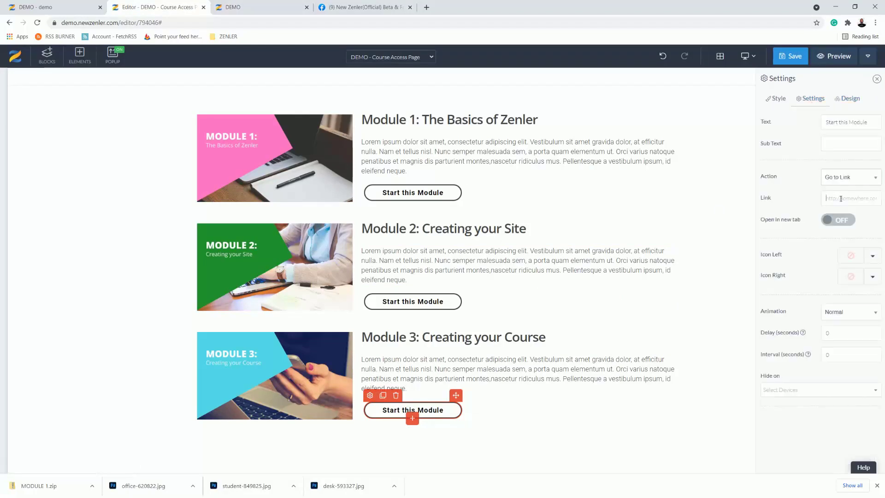
click(841, 198)
key(ctrl+v)
click(793, 57)
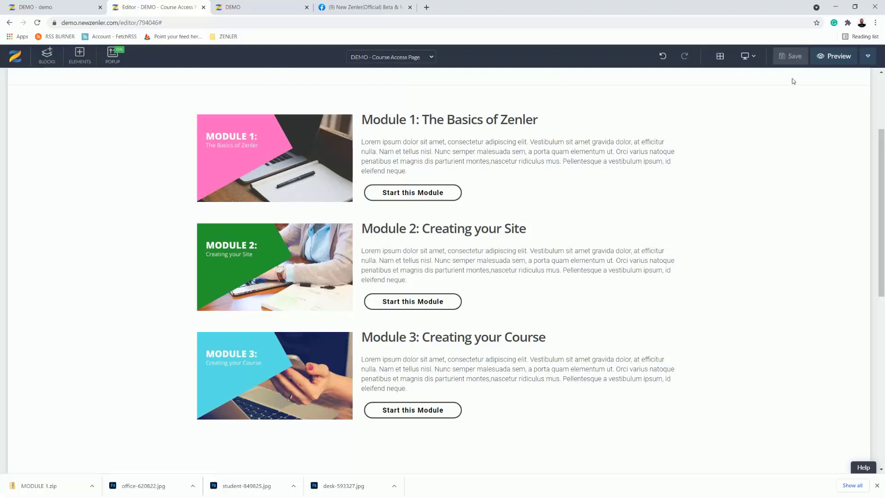
Reload the DEMO course access page preview and dismiss the browser's downloads bar
click(249, 7)
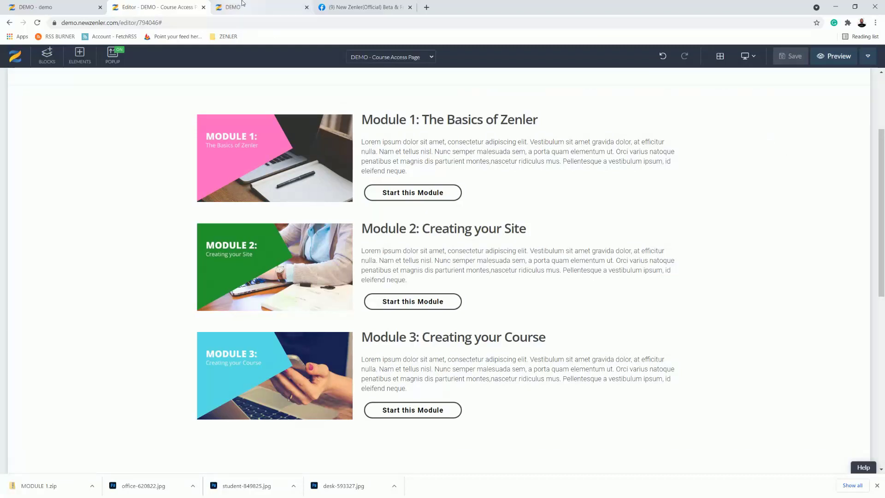
click(38, 23)
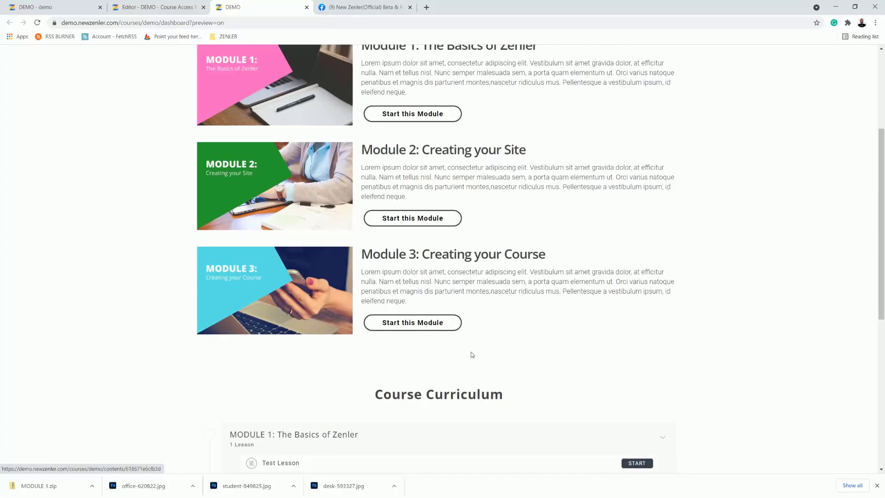
click(876, 485)
scroll(496, 163, up, 2)
Test the Start this Module buttons of Modules 1, 2 and 3 in the preview, going back to the course page after each
click(412, 201)
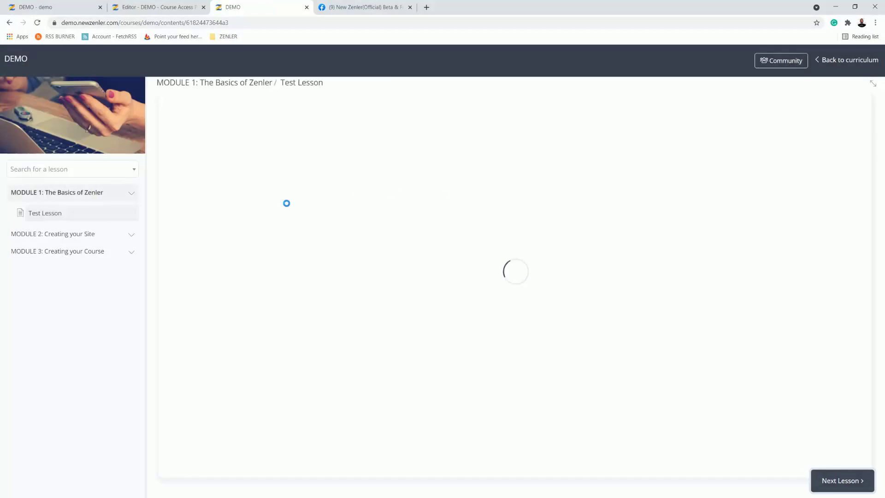
click(9, 23)
click(424, 305)
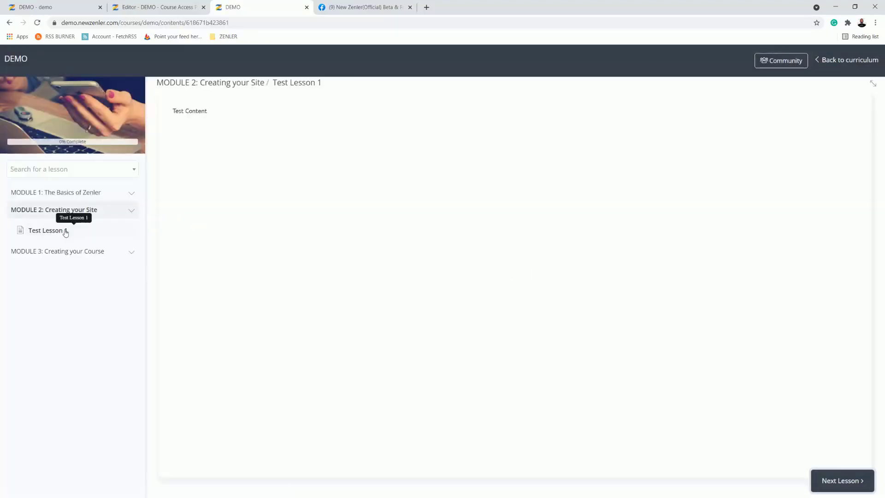
click(11, 22)
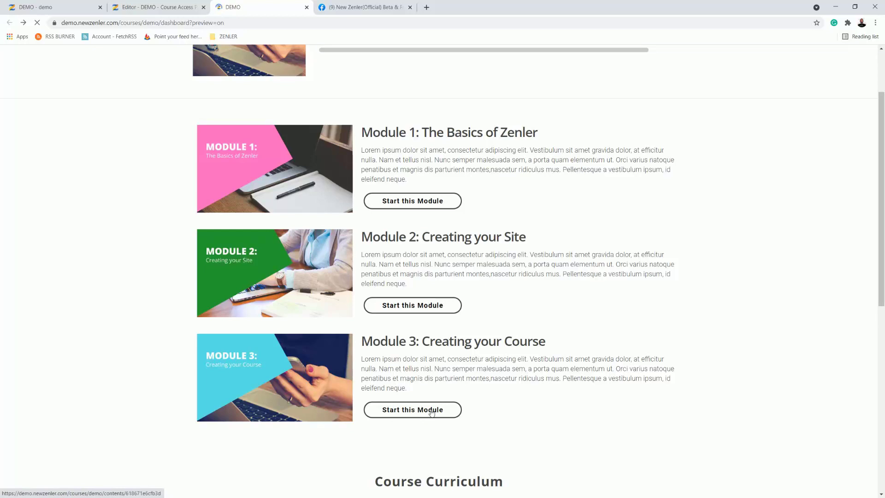
click(432, 411)
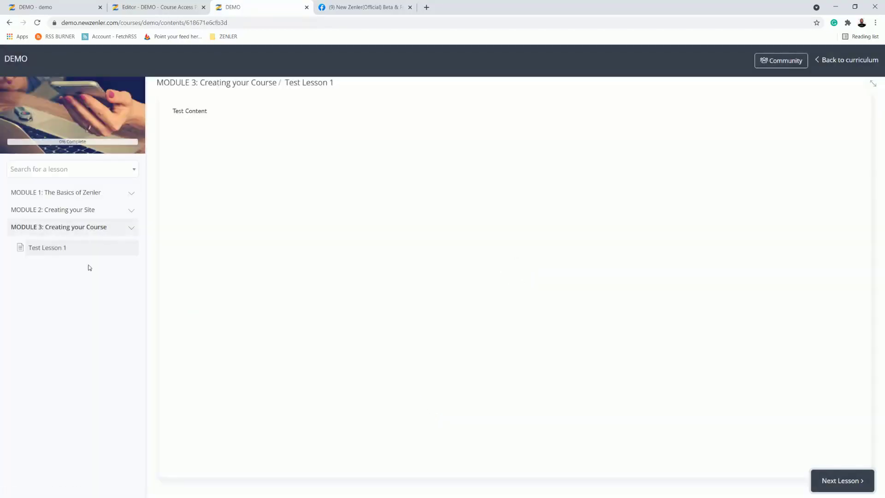
click(9, 23)
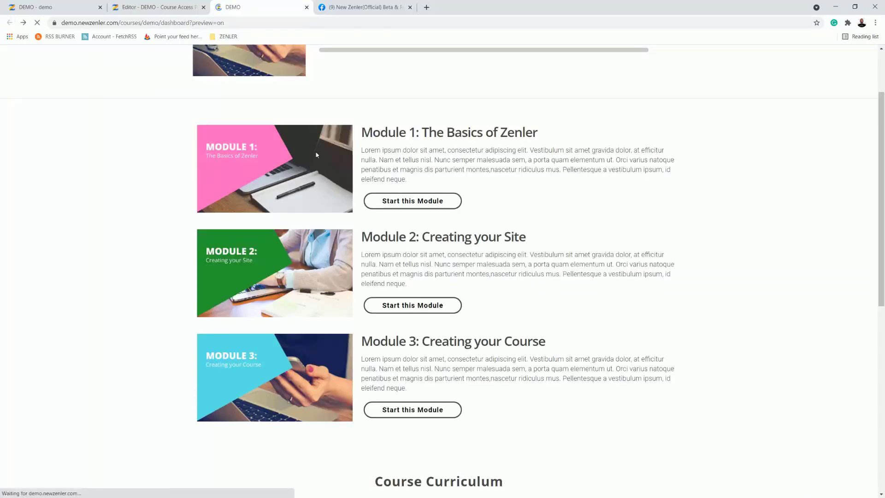
Delete the Course Curriculum block from the course access page in the editor and save the page
scroll(598, 332, down, 3)
click(157, 7)
scroll(582, 267, down, 1)
scroll(582, 266, down, 4)
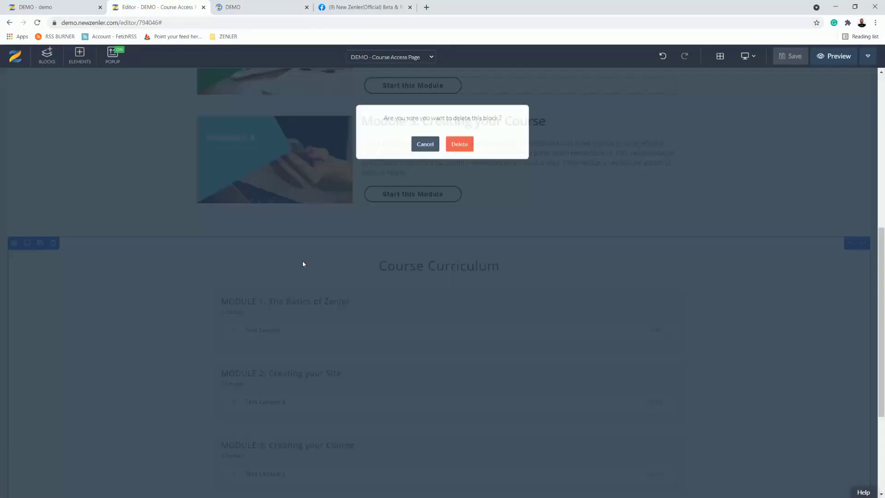
click(53, 243)
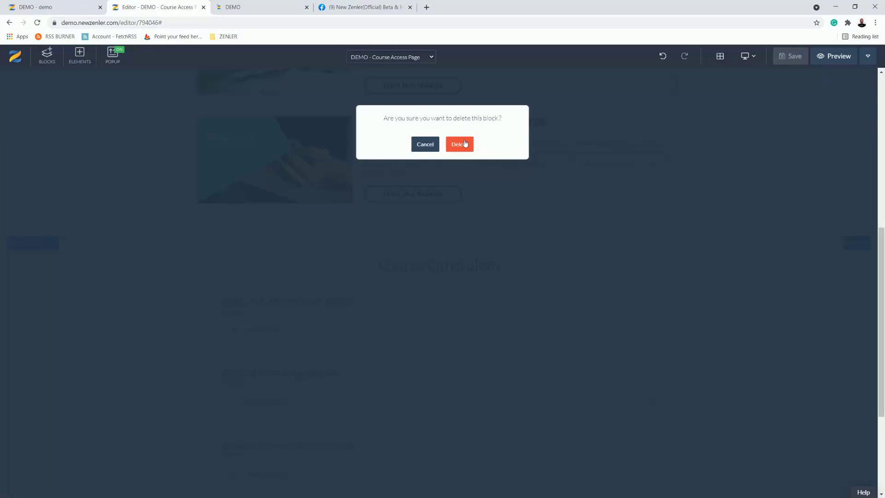
key(Return)
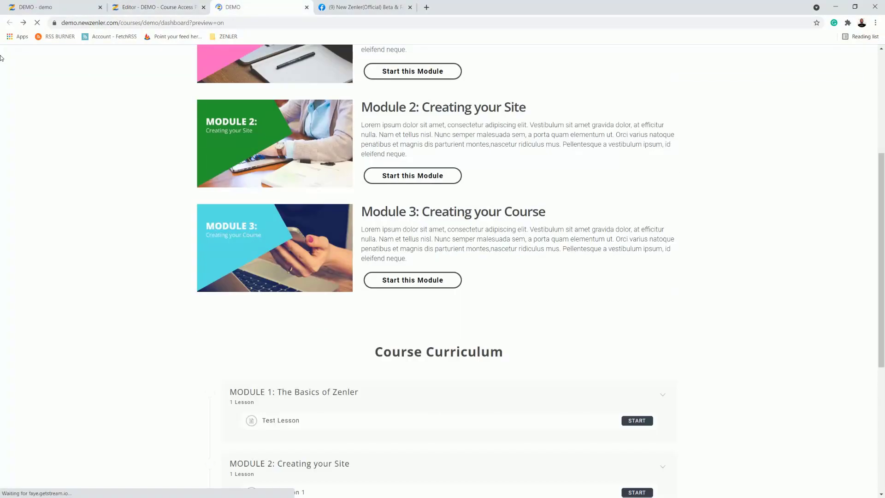
Reload the preview and compare its module layout with the reference photo in the Facebook group post, ending back in the page editor
click(40, 24)
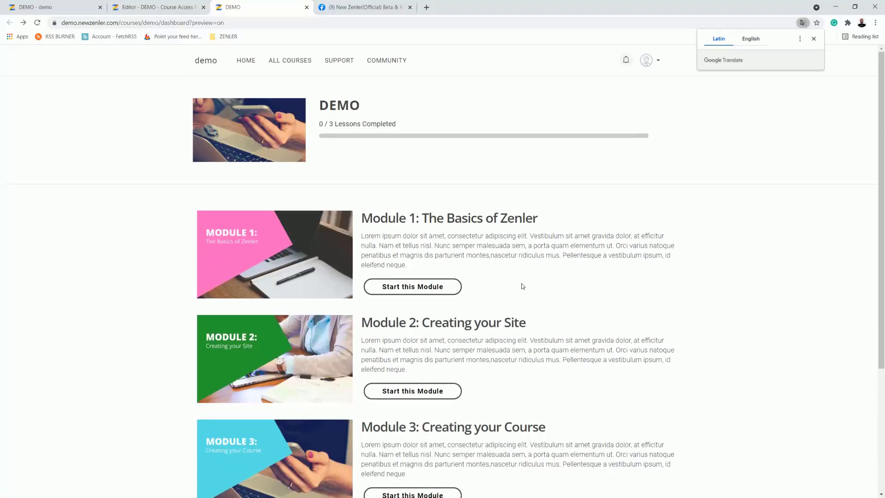
scroll(295, 136, down, 4)
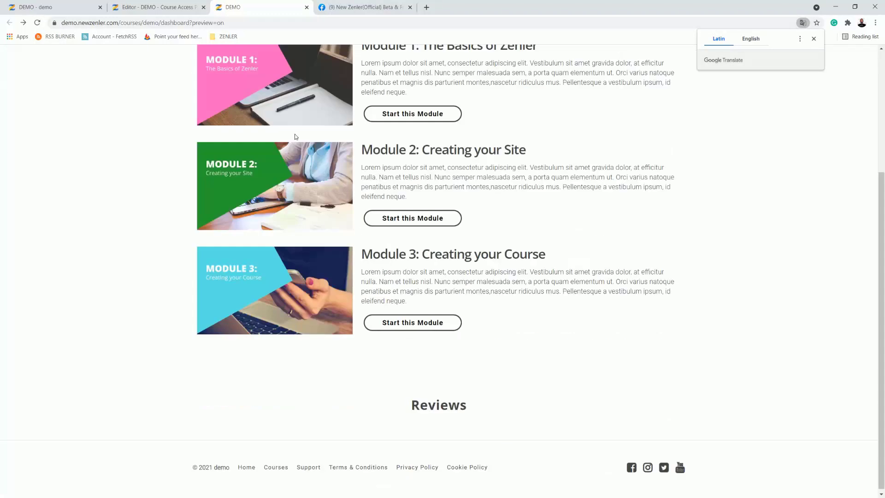
click(380, 7)
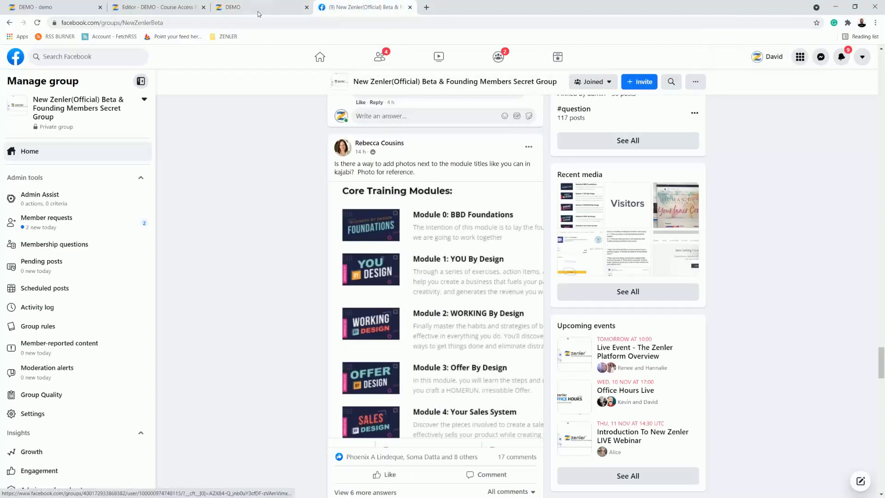
click(244, 8)
scroll(376, 175, up, 4)
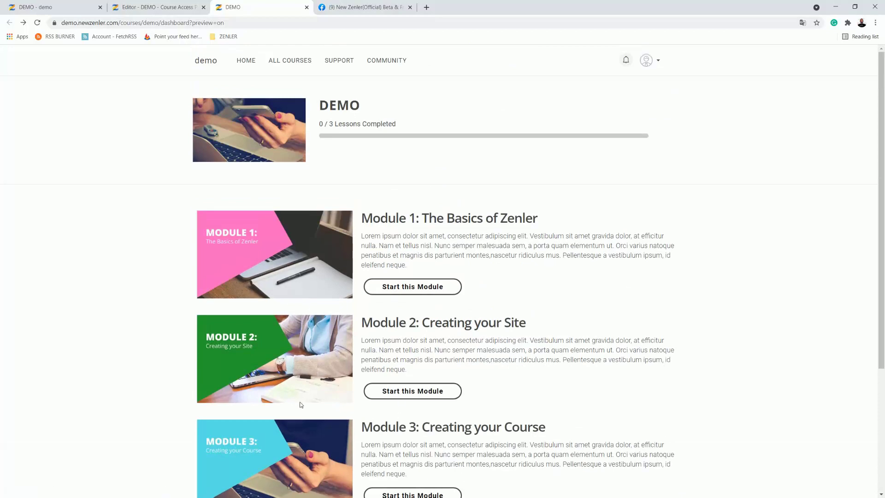
click(155, 7)
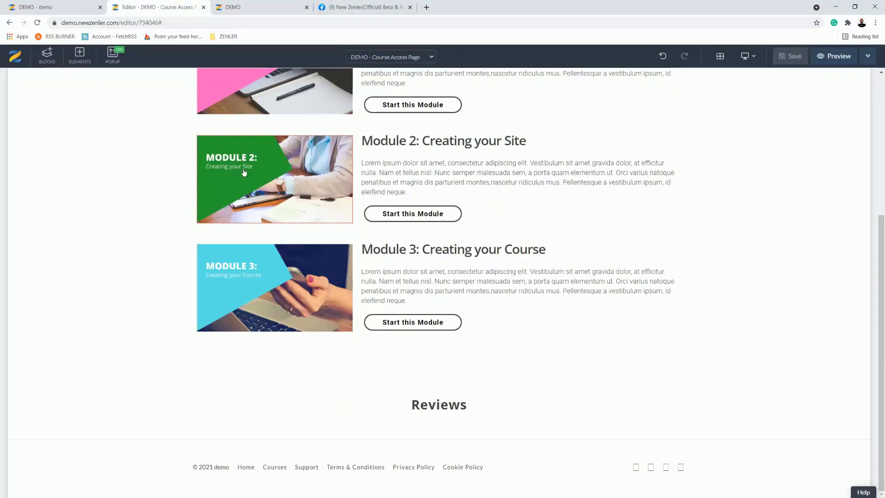
Open the settings of the Module 2 image to view its click-link options
click(205, 132)
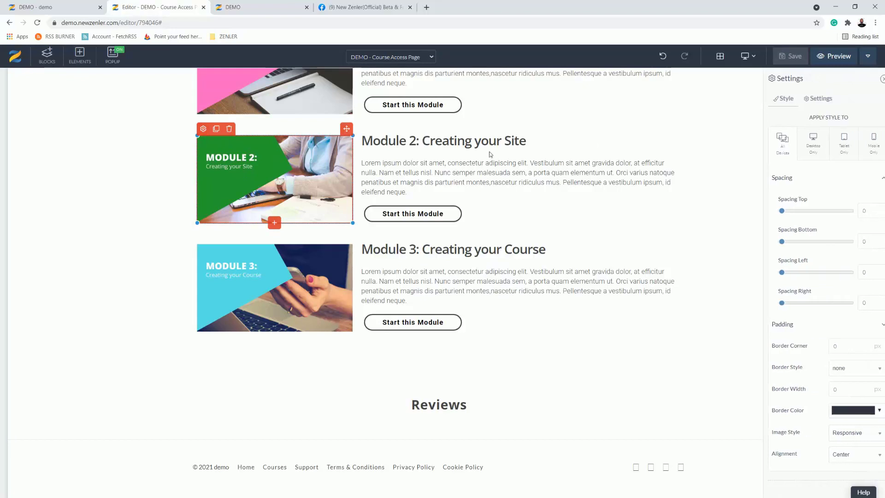
click(812, 98)
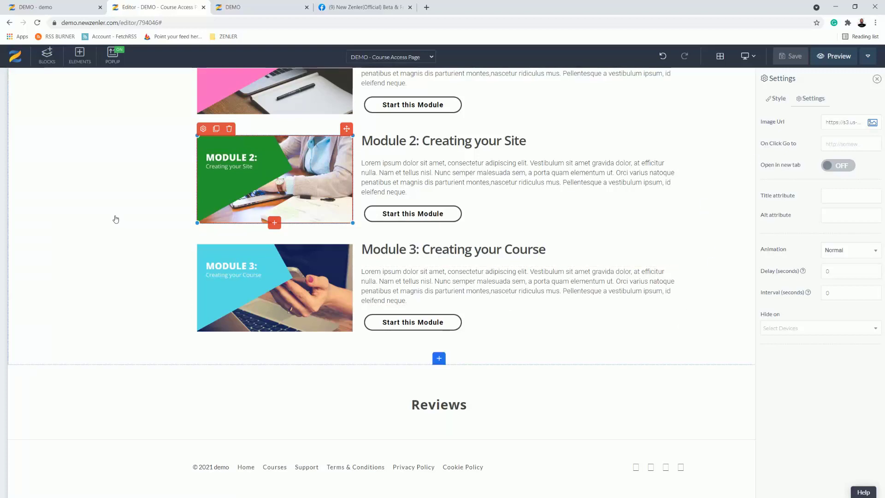
Add a section named "MODULE 4: Advanced" to the DEMO course curriculum
click(65, 7)
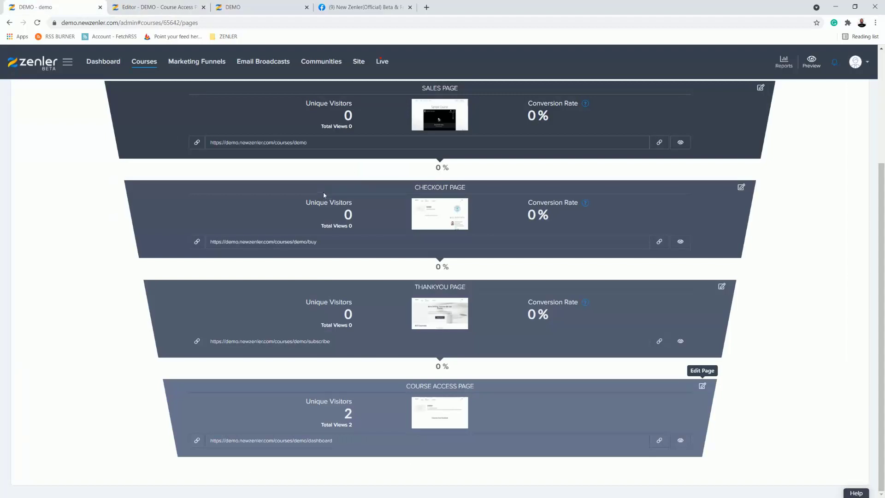
scroll(322, 193, up, 3)
click(103, 152)
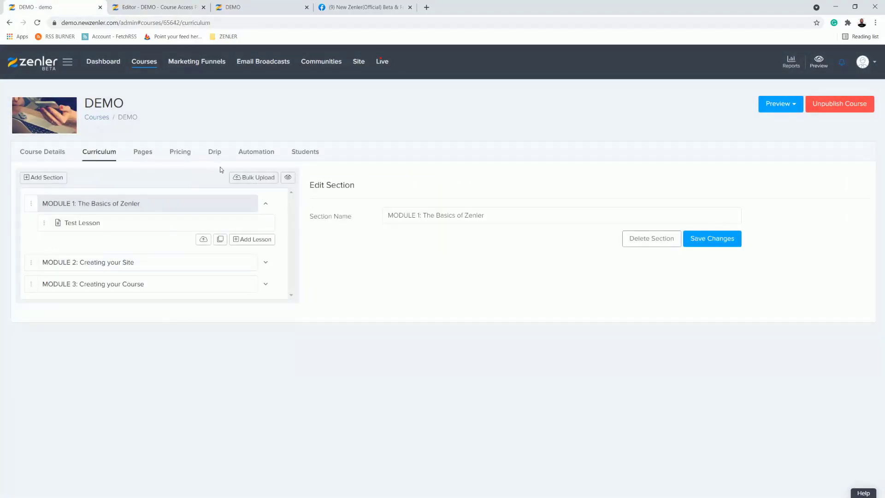
click(42, 178)
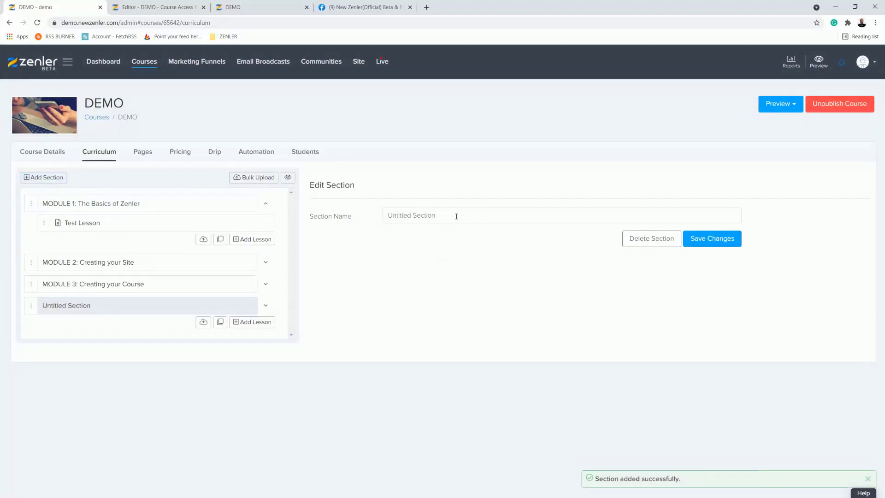
text(MODULE 4)
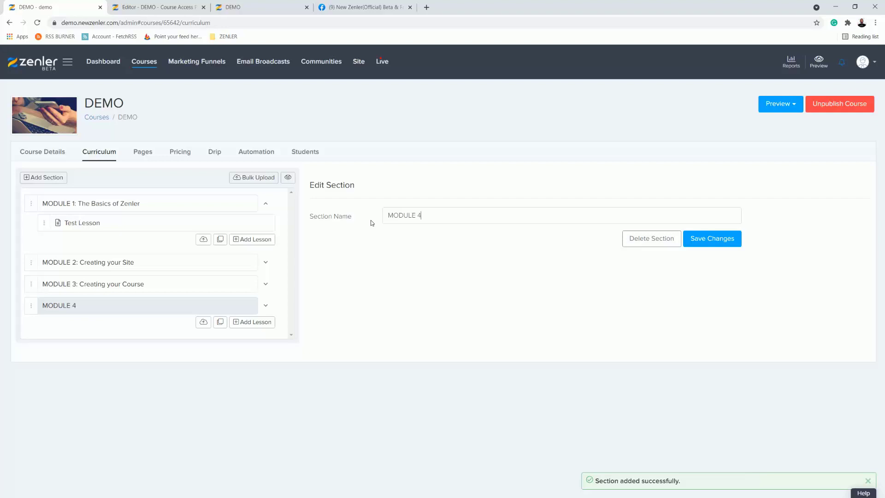
text(: A)
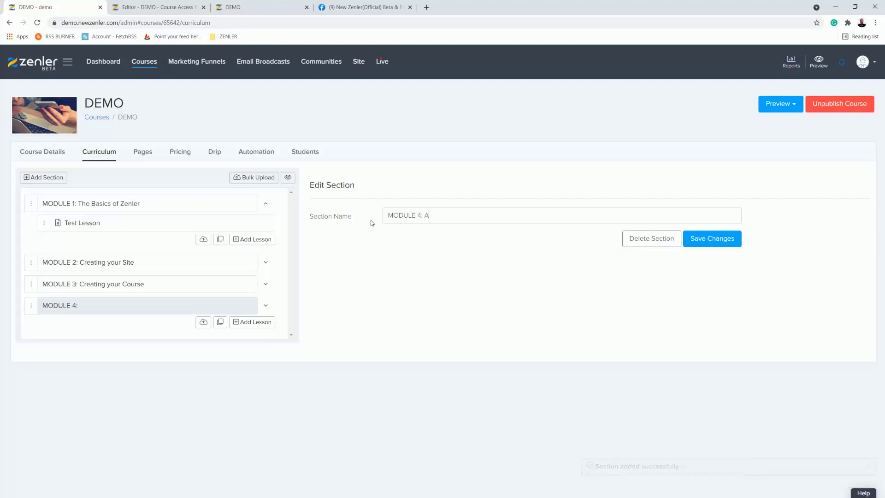
text(dvanced)
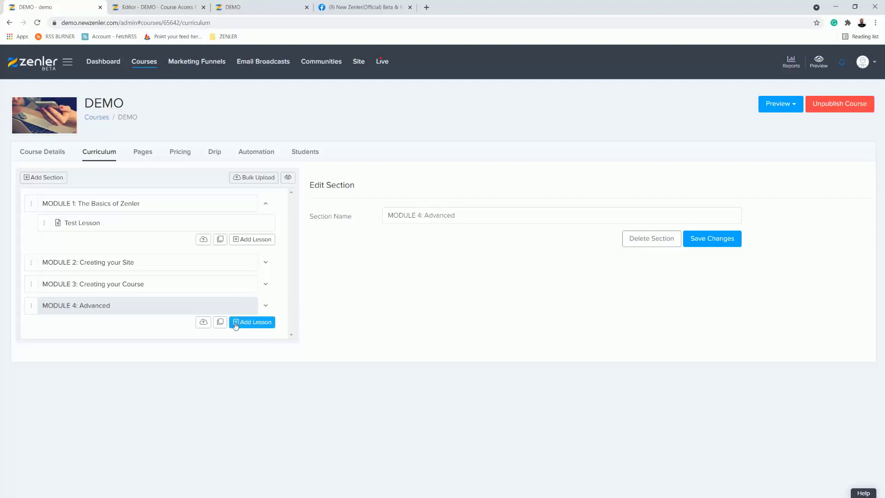
Add a lesson named "Test Lesson" to Module 4 and save a text content item reading "Test content" in it
click(255, 322)
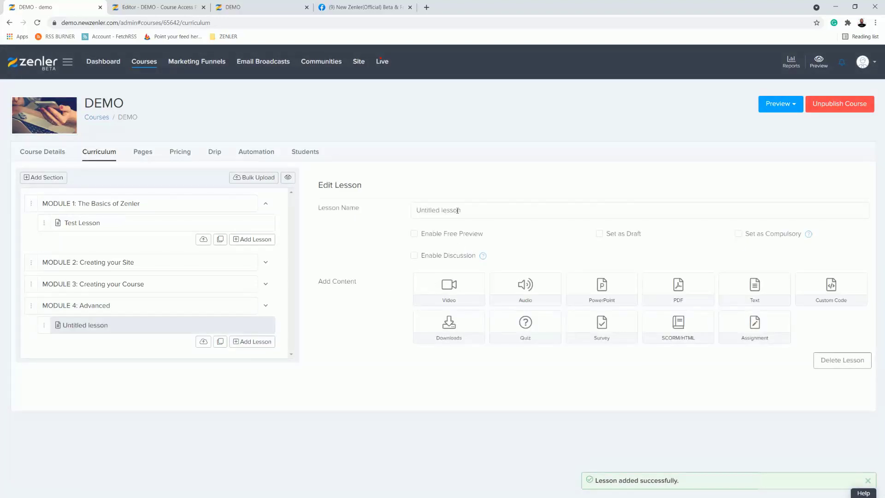
text(Test Lesson)
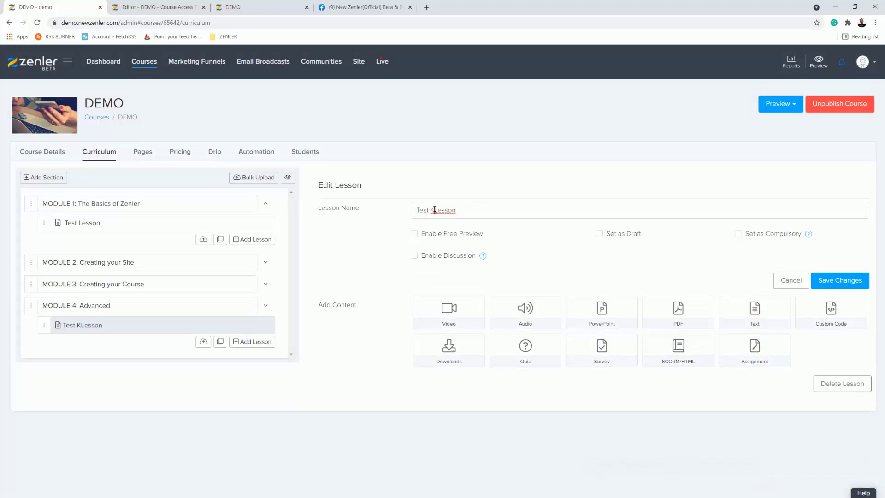
click(830, 282)
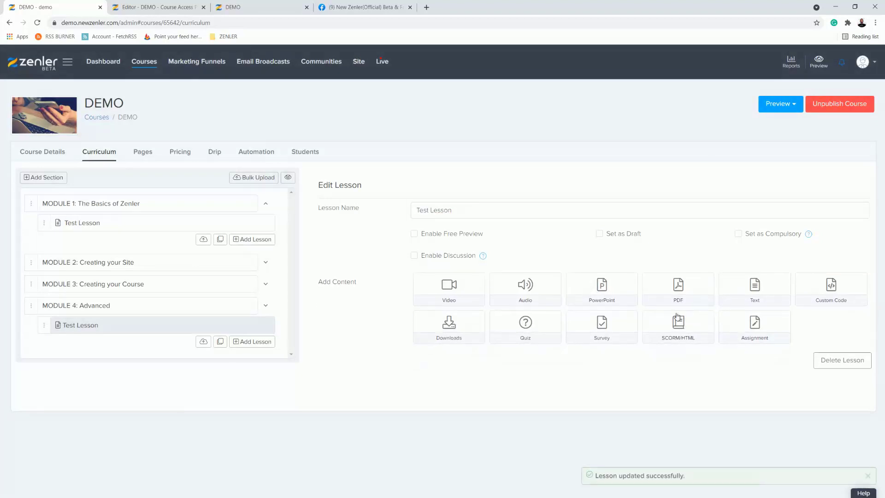
click(756, 291)
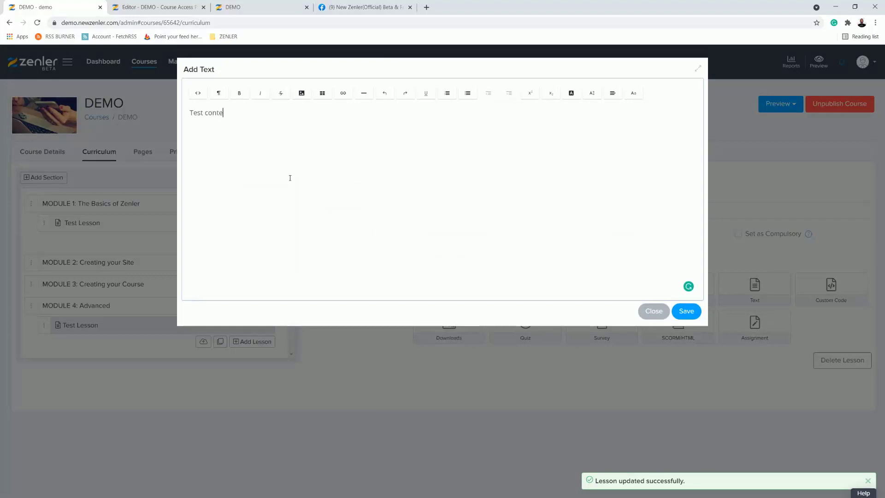
text(Test content)
click(688, 312)
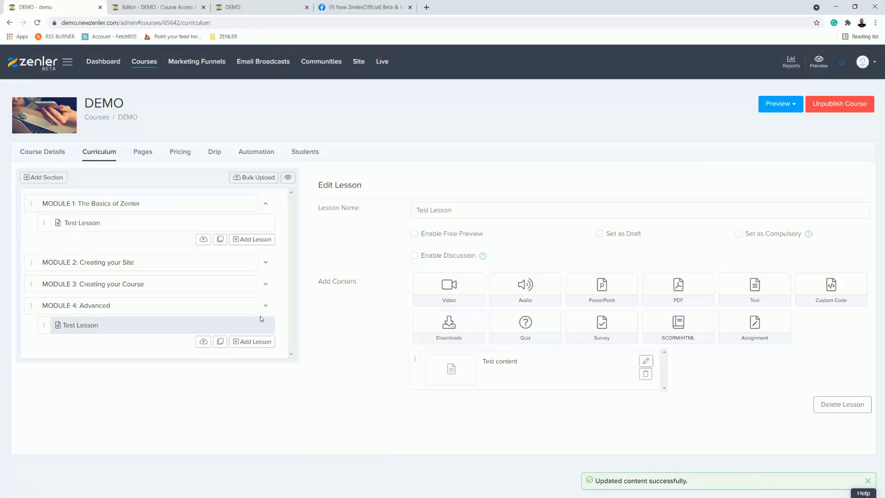
Reload the course access page preview and check its module list against the page editor and the course curriculum
click(247, 8)
click(38, 23)
scroll(470, 261, down, 4)
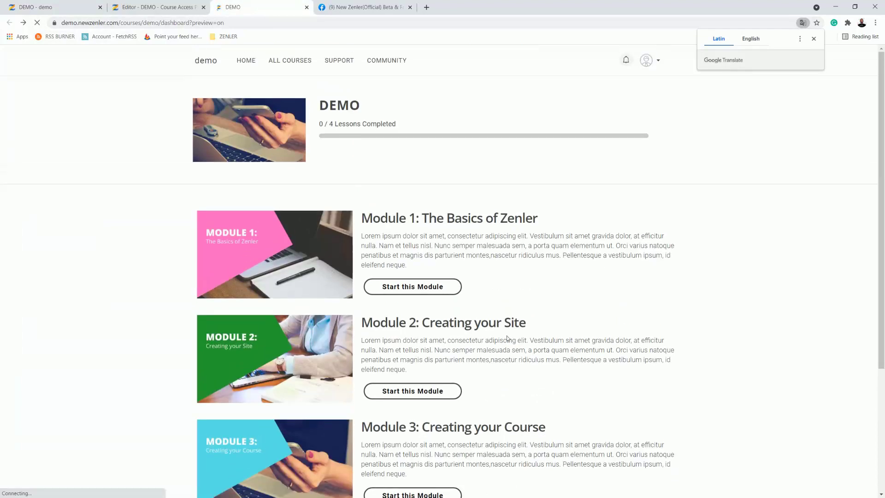
scroll(336, 367, down, 4)
scroll(336, 367, up, 4)
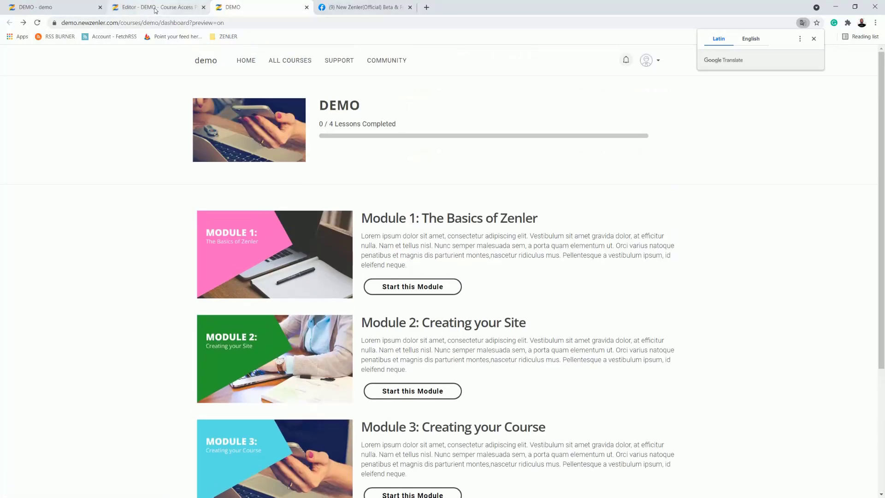
click(156, 7)
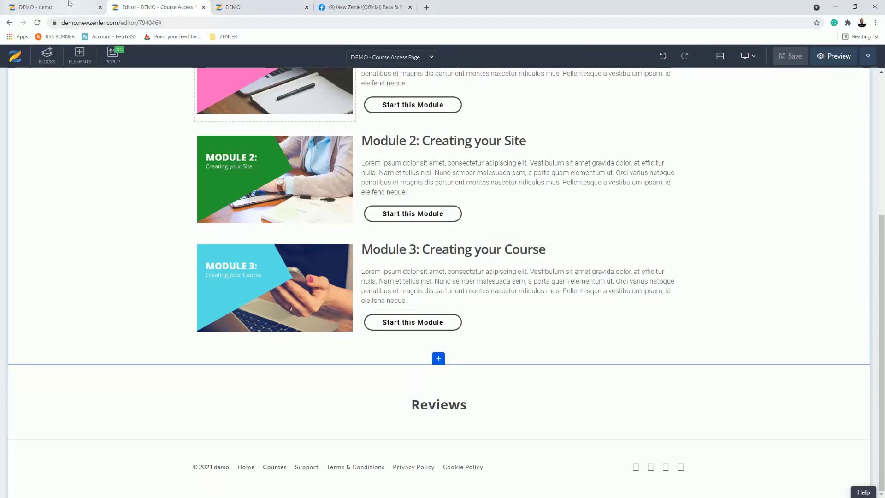
click(55, 7)
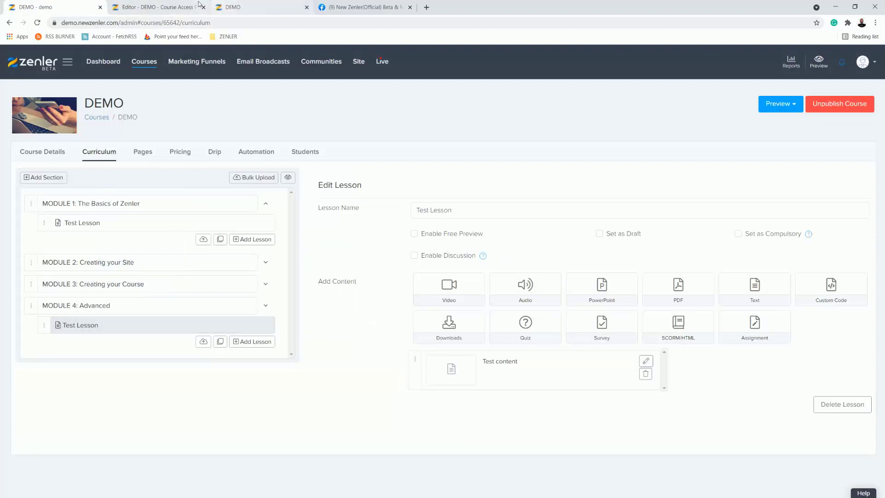
Insert a Course Curriculum block between the Module 3 row and Reviews on the course access page and save the page
click(156, 7)
click(41, 63)
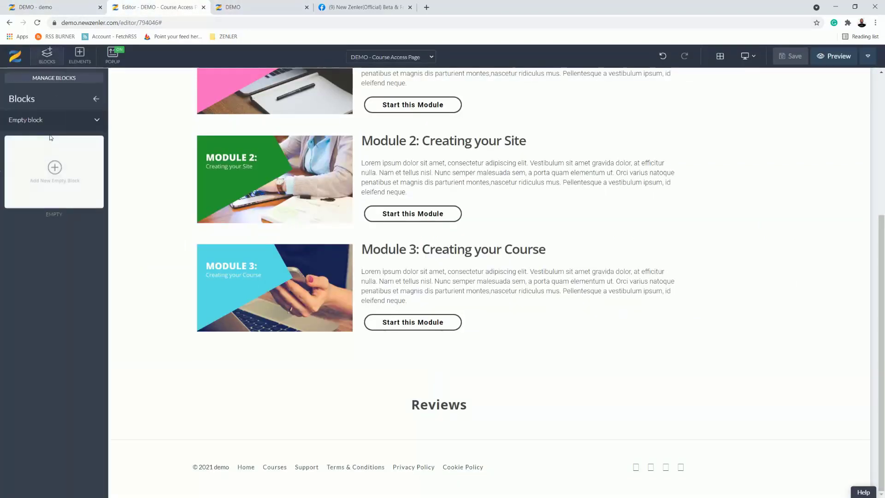
click(83, 121)
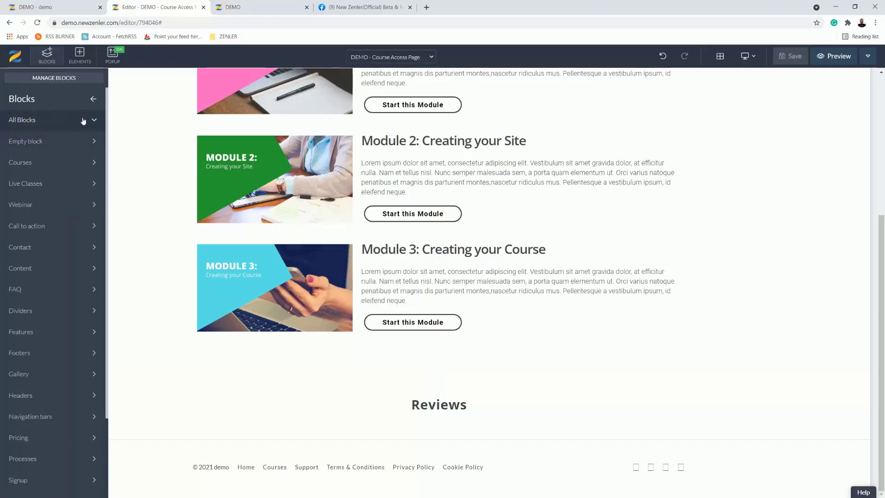
click(54, 157)
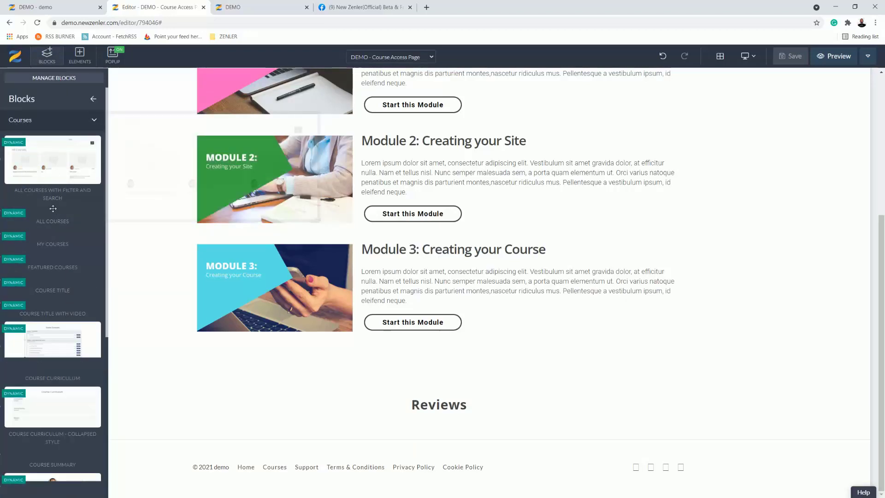
scroll(52, 208, down, 6)
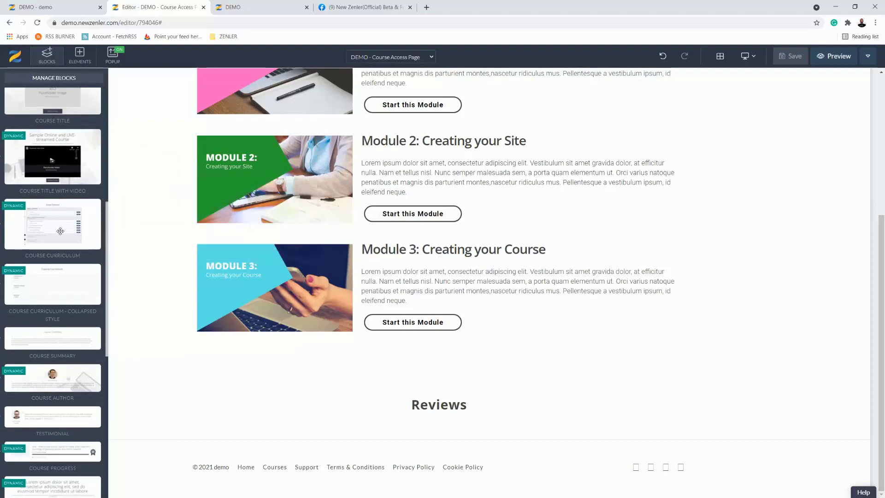
drag(34, 221, 274, 405)
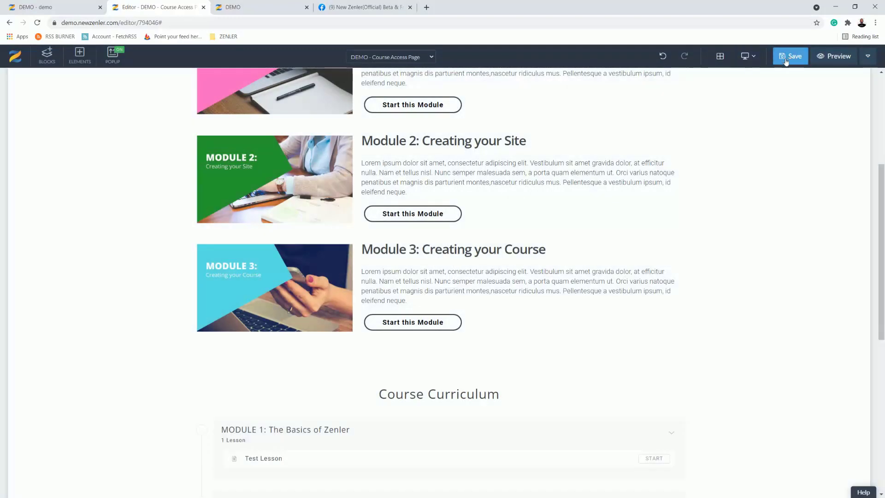
click(791, 56)
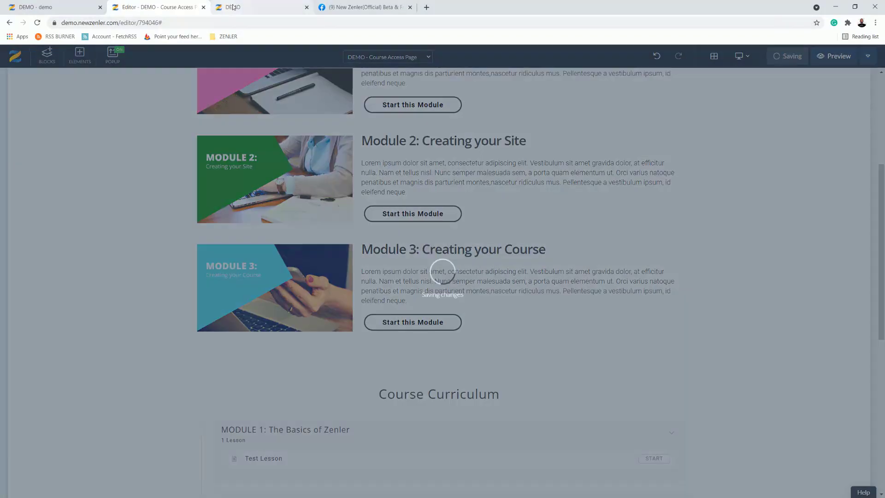
Reload the preview and copy the link address of the START button for the last section's Test Lesson
click(286, 7)
key(F5)
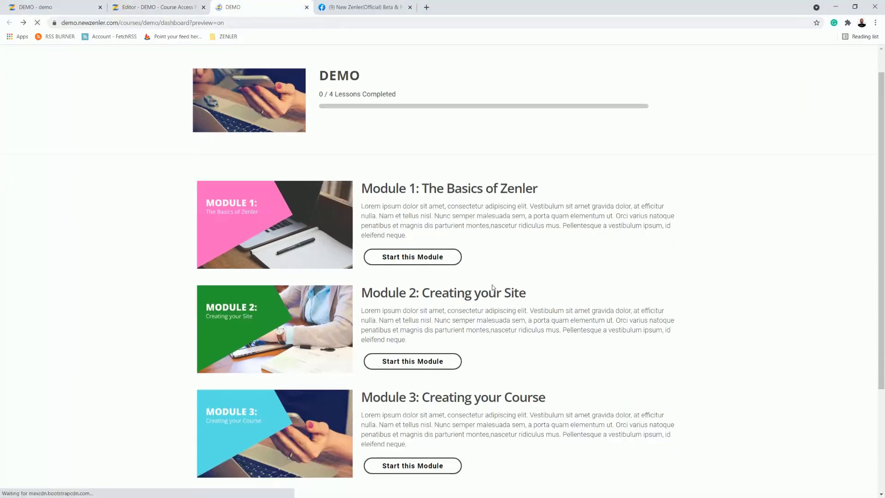
scroll(487, 362, down, 5)
scroll(485, 355, down, 5)
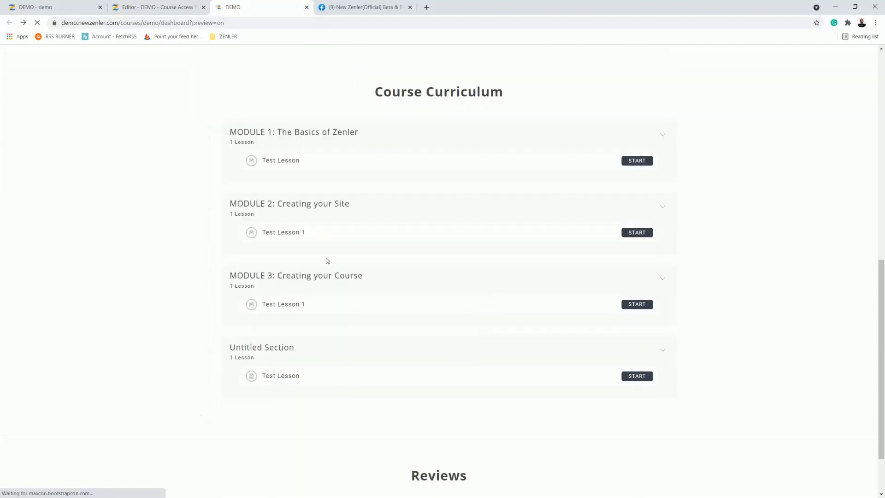
right_click(639, 380)
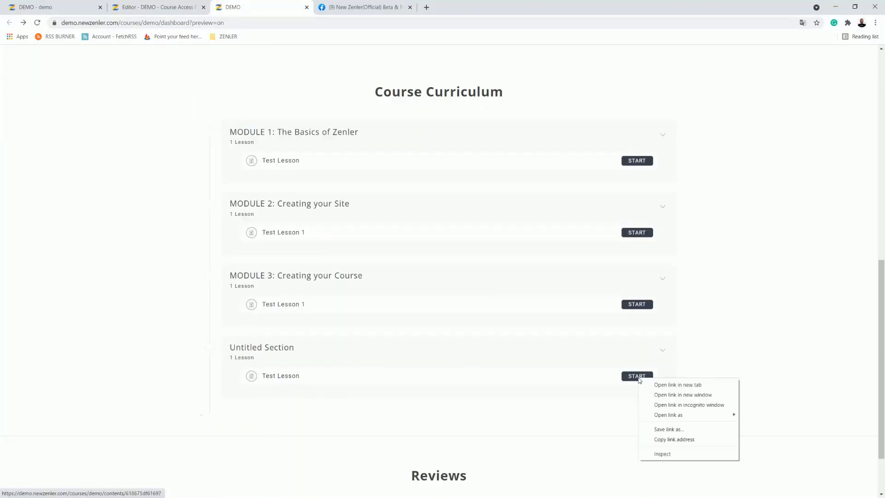
click(659, 442)
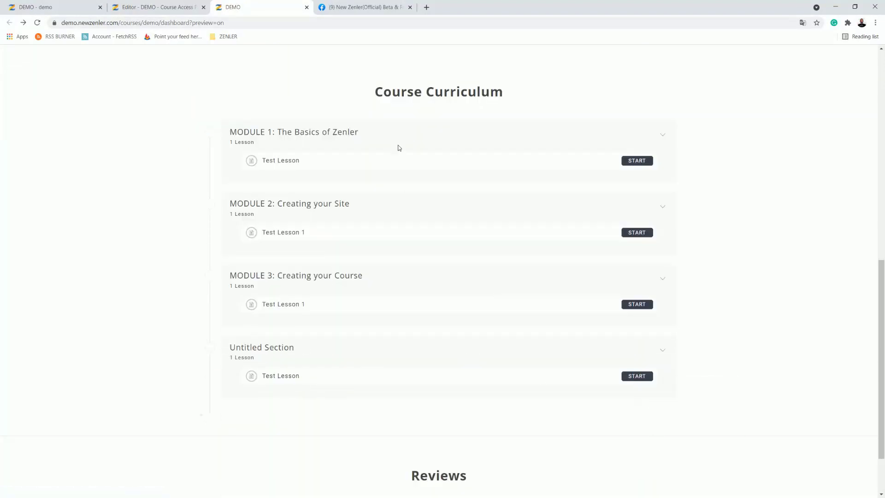
Clone the Module 3 row in the course access page editor
click(164, 13)
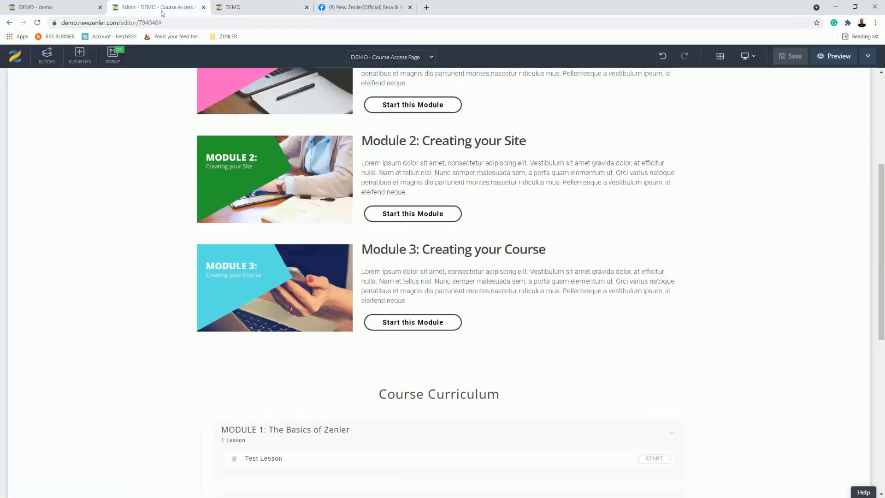
click(360, 340)
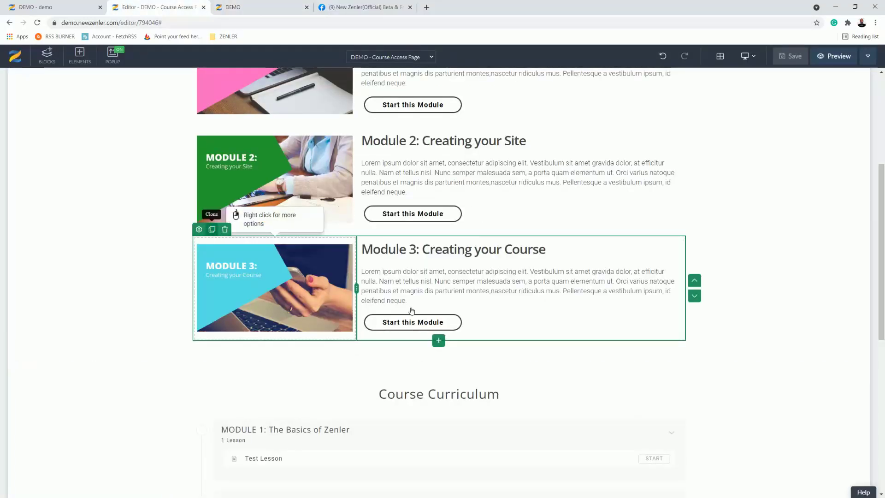
scroll(407, 352, down, 4)
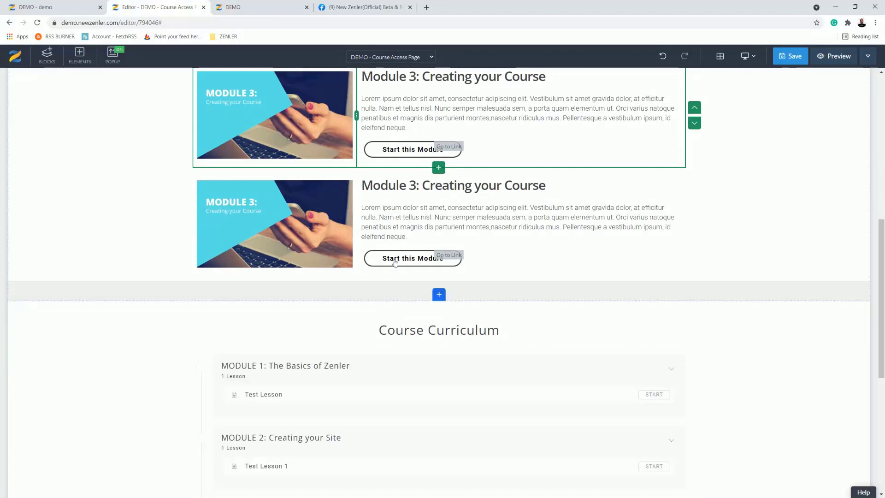
Replace the link of the cloned row's Start this Module button with the copied lesson address
click(370, 243)
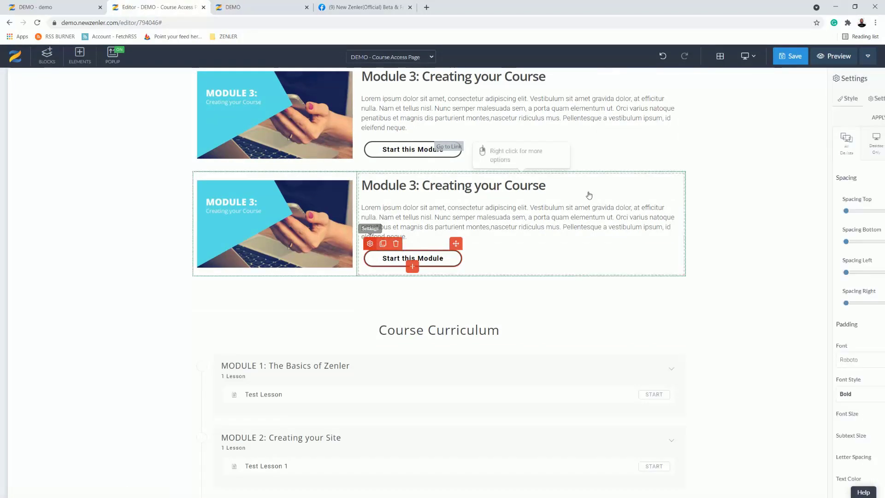
click(811, 98)
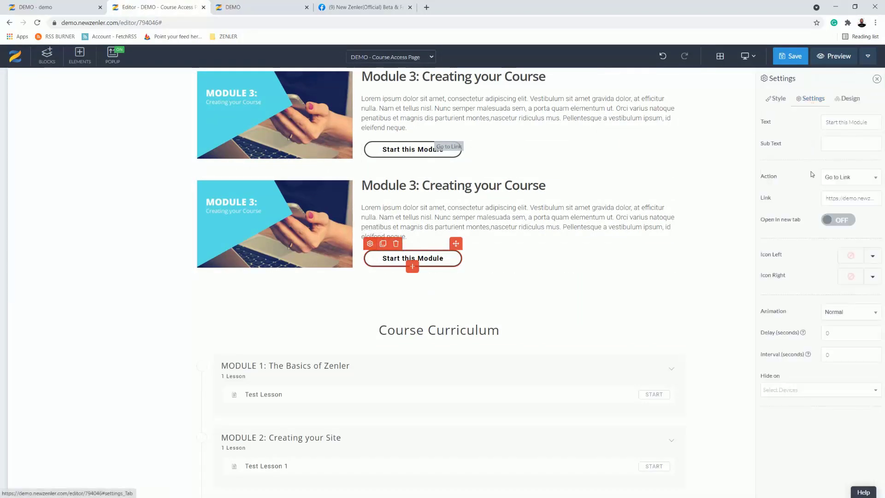
triple_click(839, 203)
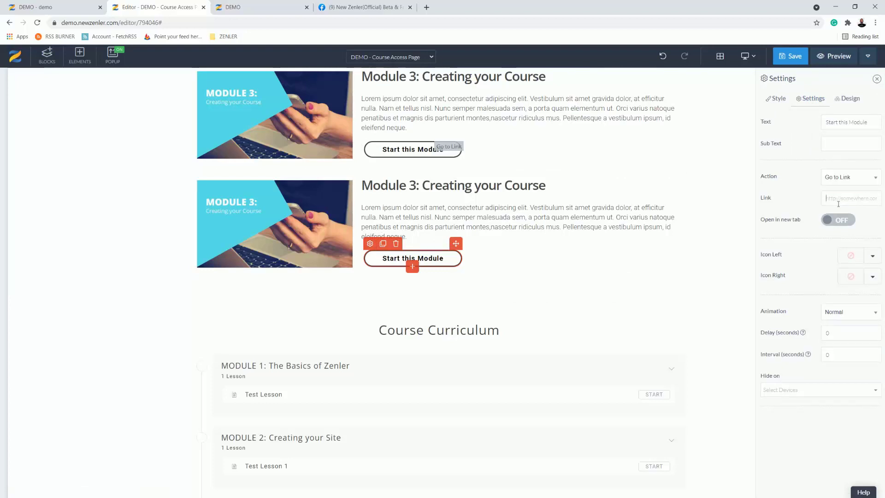
Change the cloned module row's heading to "Module 4: Advanced"
click(415, 184)
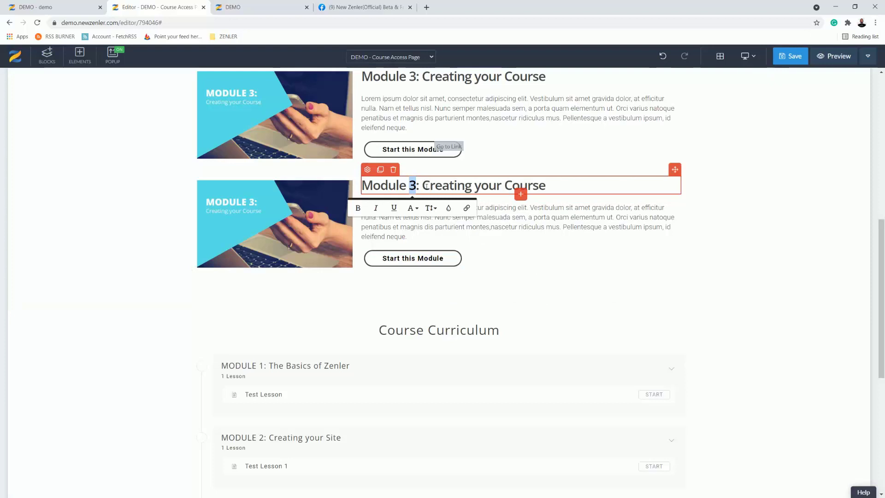
text(4)
drag(422, 185, 598, 185)
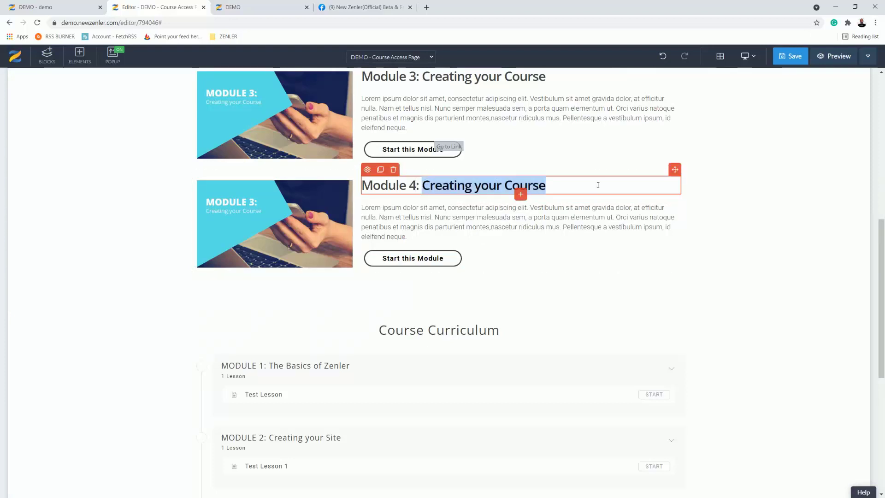
text(Advanced)
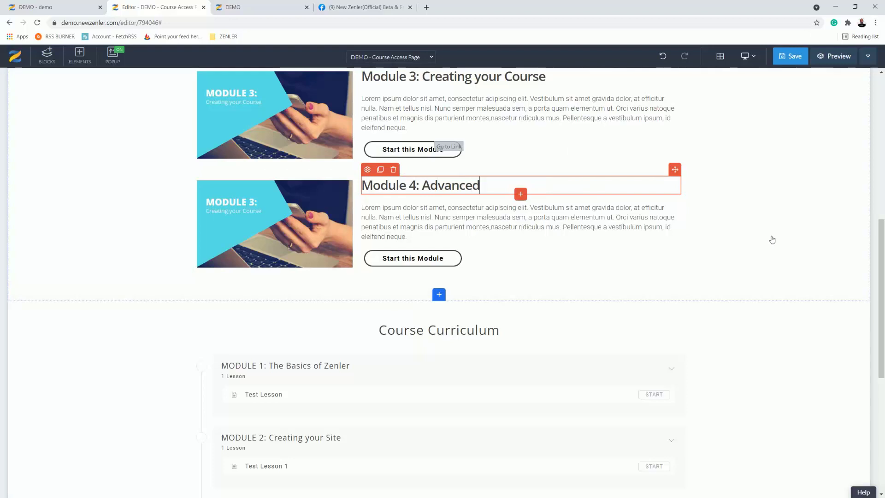
click(771, 239)
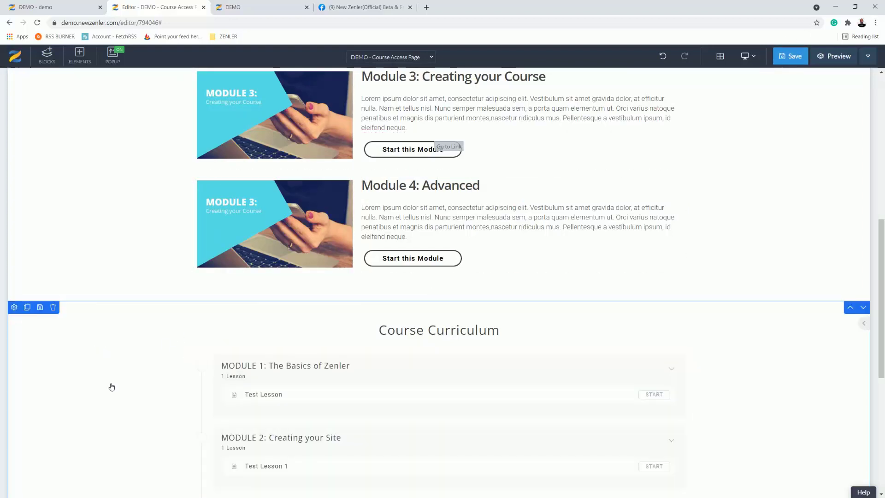
Delete the Course Curriculum block between the Module 4 row and Reviews and save the course access page
click(59, 315)
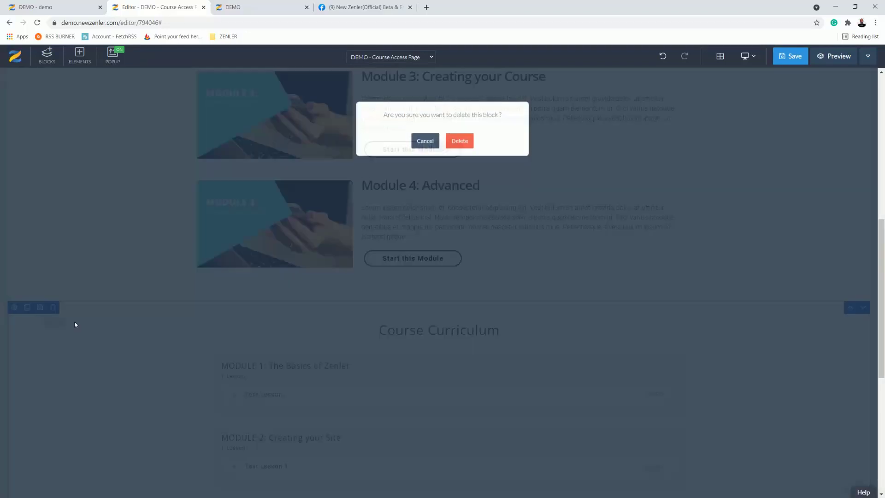
click(457, 144)
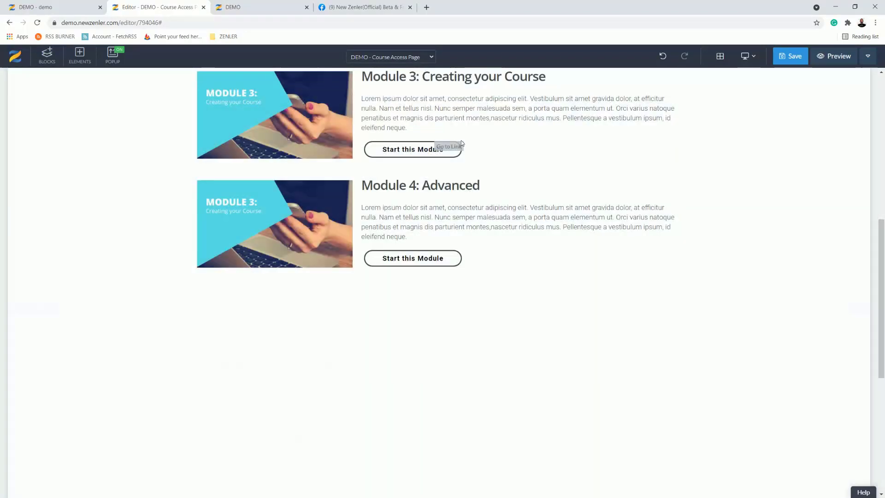
click(266, 11)
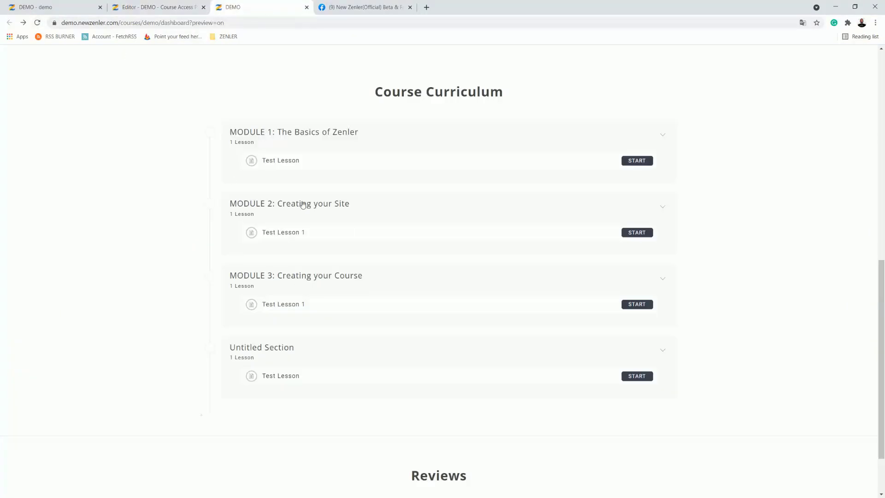
click(75, 9)
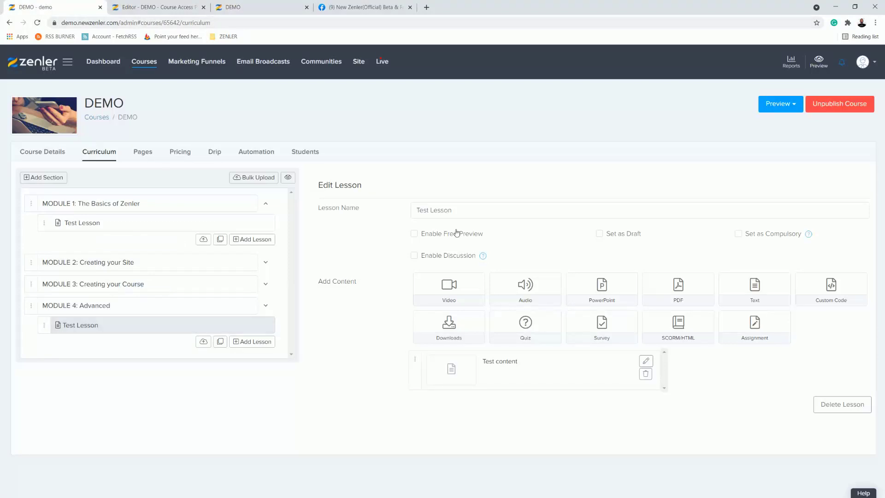
click(162, 8)
Reload the course preview and test the Start this Module button in the "Module 4: Advanced" row
click(269, 9)
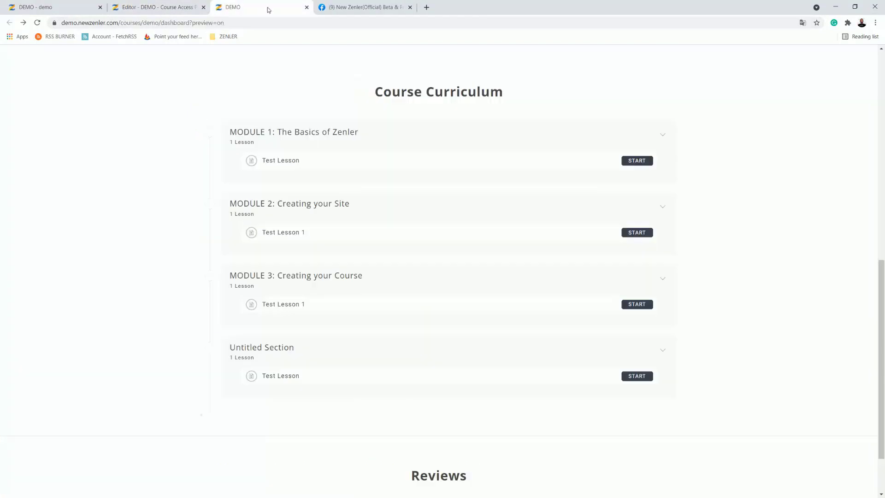
click(38, 23)
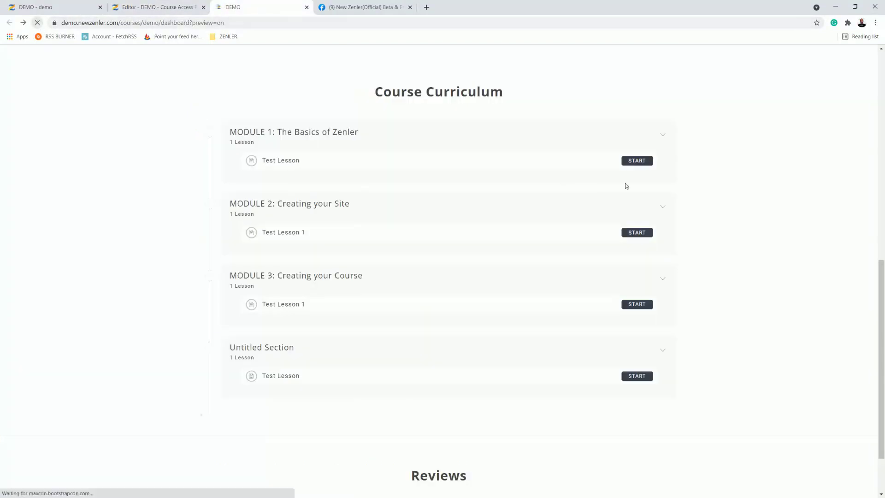
scroll(618, 222, down, 3)
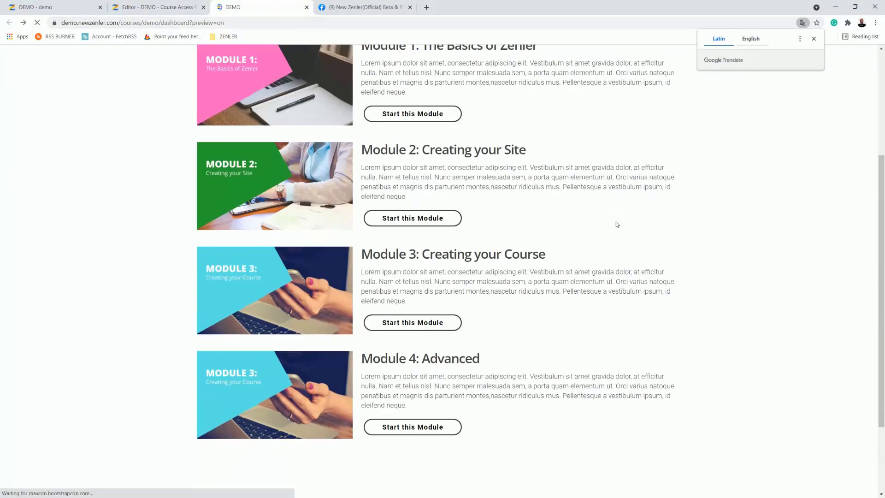
click(403, 431)
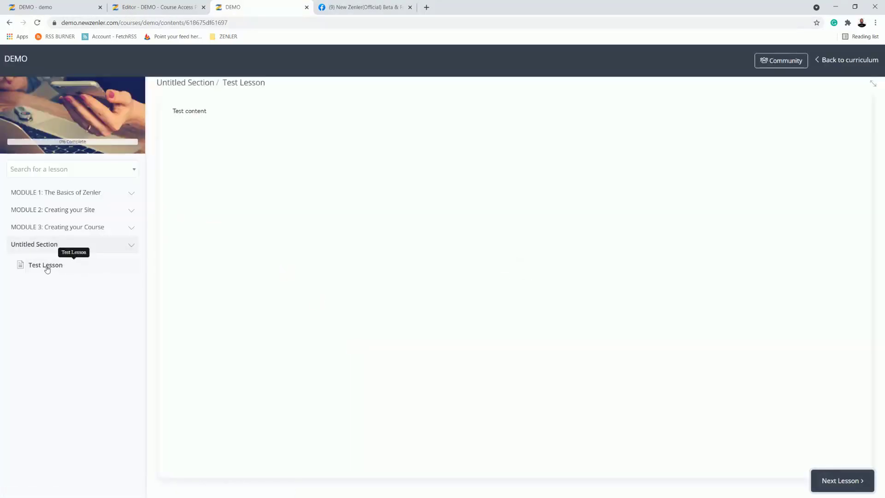
Review the module rows in the page editor against the course curriculum, and return the preview to the course access page
click(178, 11)
scroll(397, 212, up, 5)
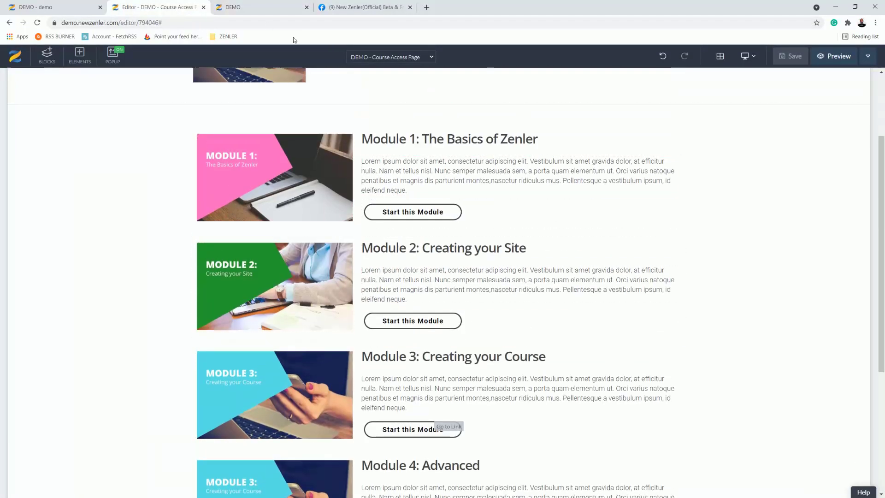
scroll(356, 360, down, 3)
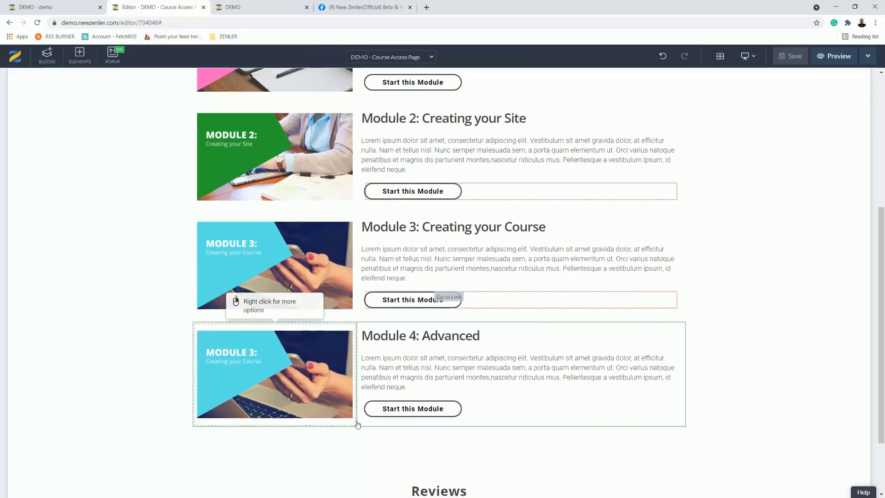
click(71, 6)
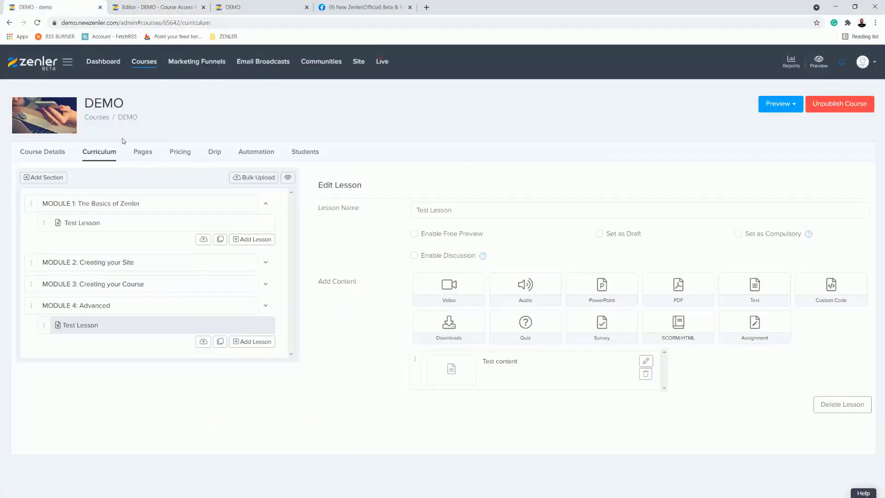
click(157, 7)
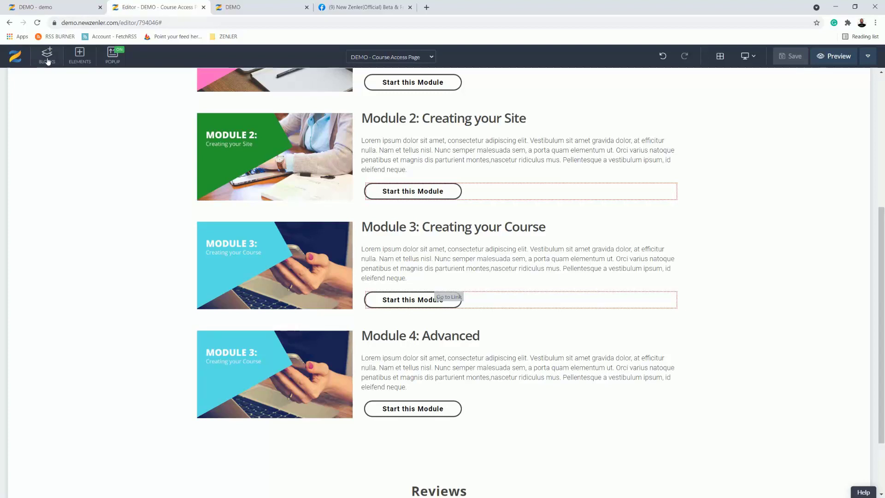
click(251, 8)
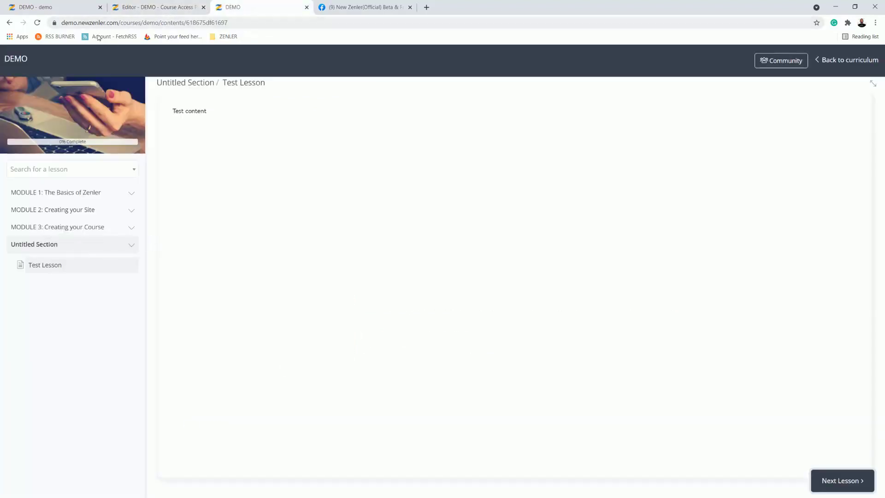
click(10, 24)
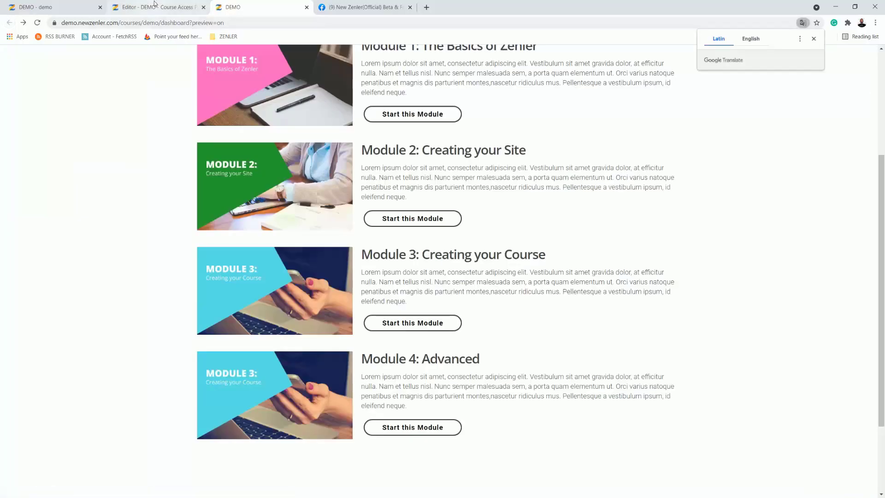
Delete the "Module 4: Advanced" row from the course access page in the editor and save the page
click(157, 7)
scroll(314, 296, down, 1)
scroll(233, 344, down, 2)
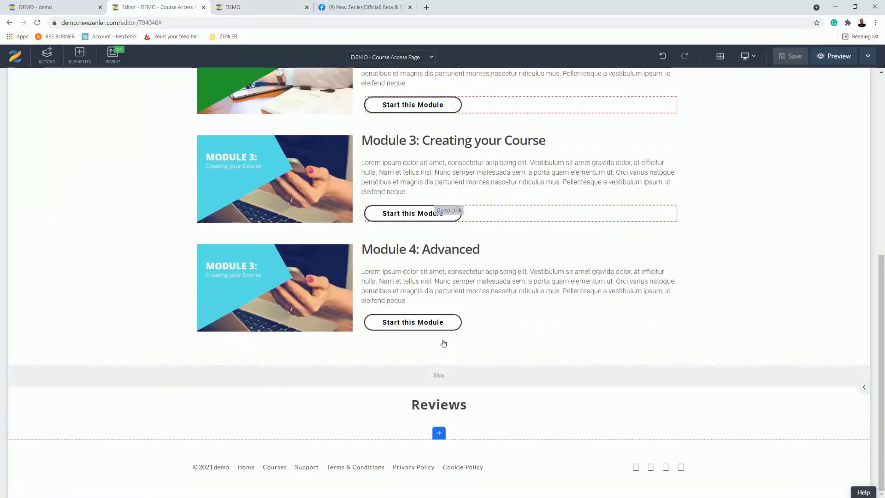
scroll(533, 318, up, 4)
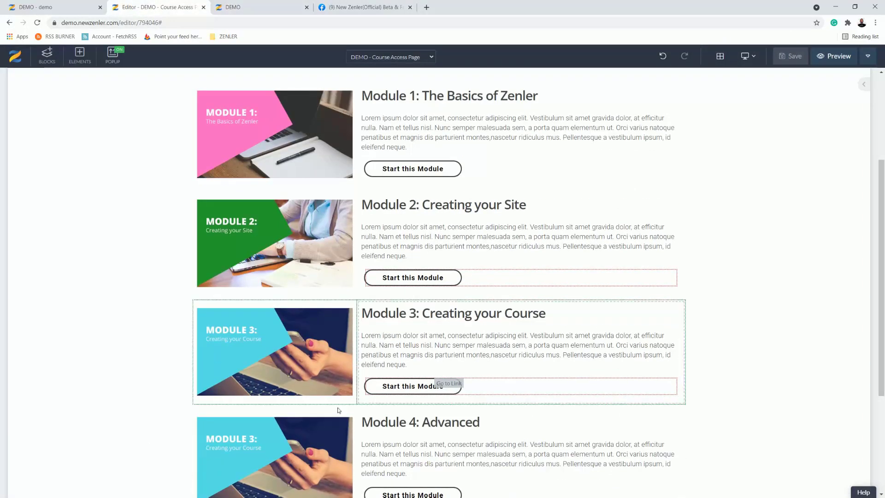
click(196, 422)
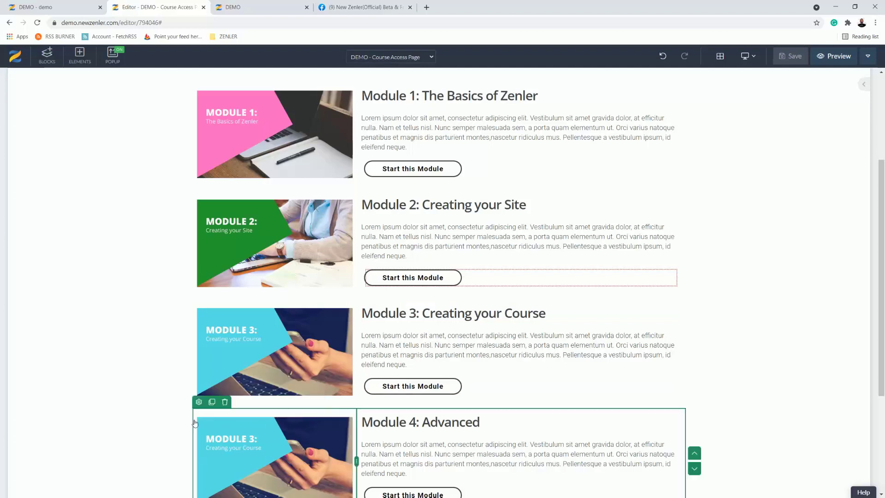
click(225, 404)
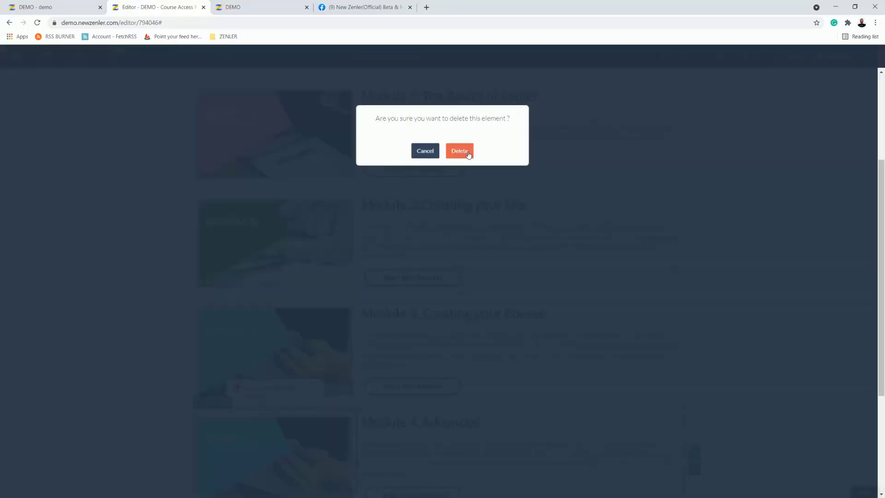
click(469, 154)
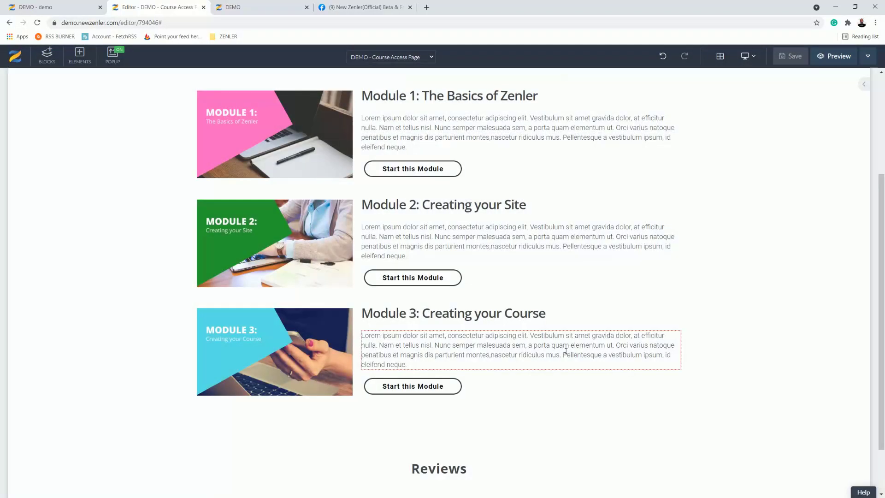
Test the Module 2 Start this Module button in the course preview and go back from the opened lesson
click(259, 13)
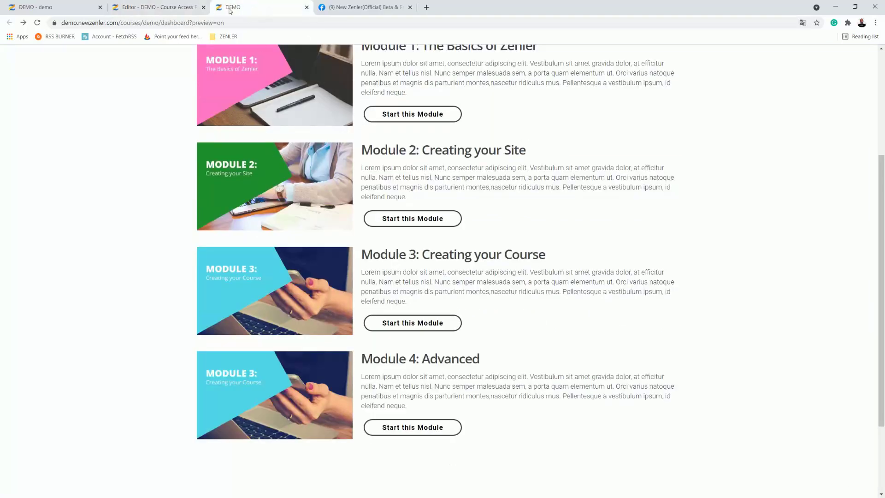
click(67, 11)
click(231, 8)
click(432, 222)
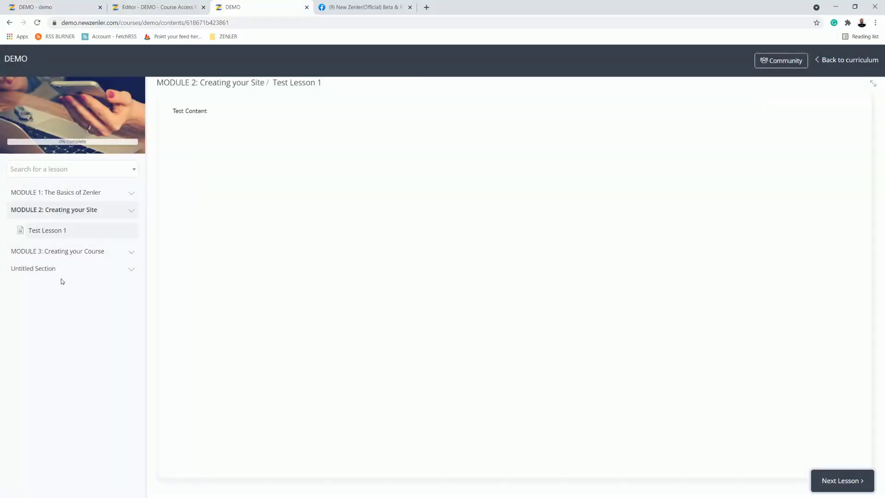
click(8, 23)
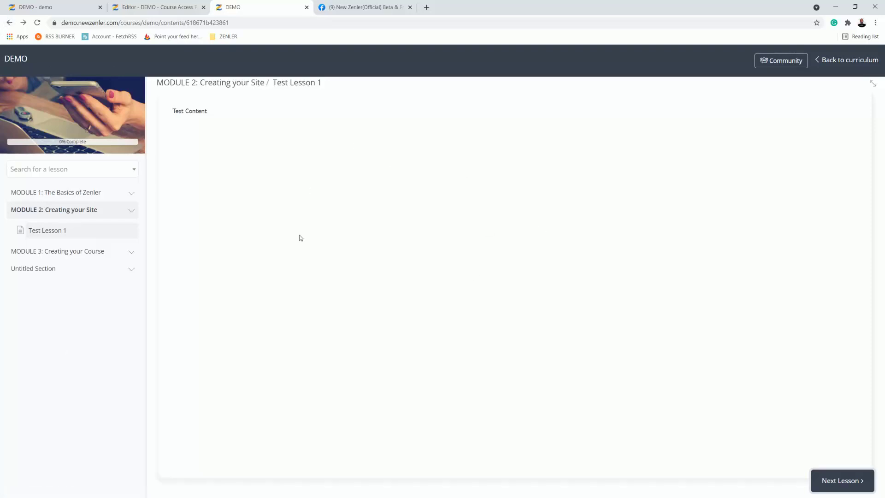